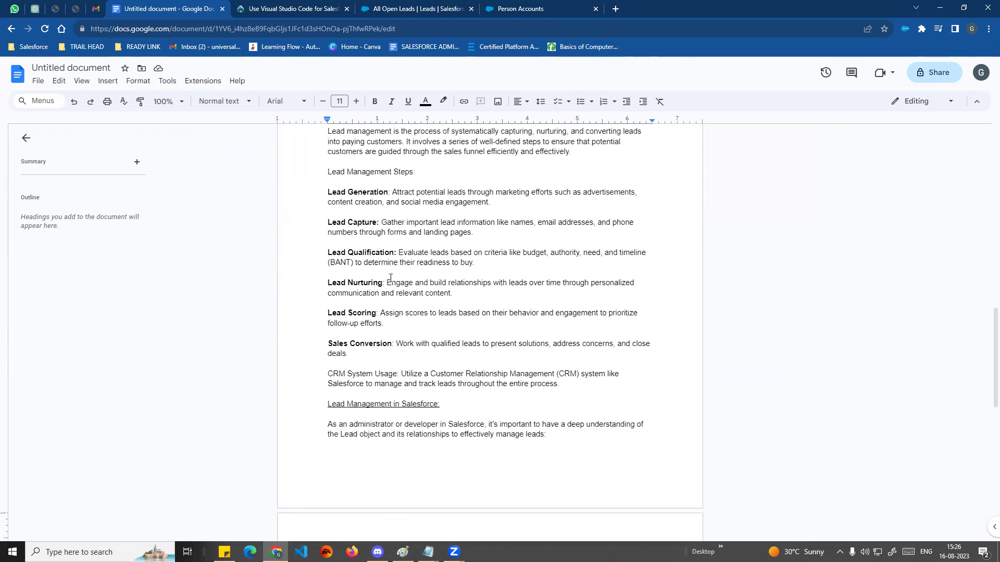
# Step: Highlight the Lead Qualification and Lead Assignment paragraphs in the lead management notes while explaining them
pyautogui.moveTo(328, 253); pyautogui.dragTo(474, 263)
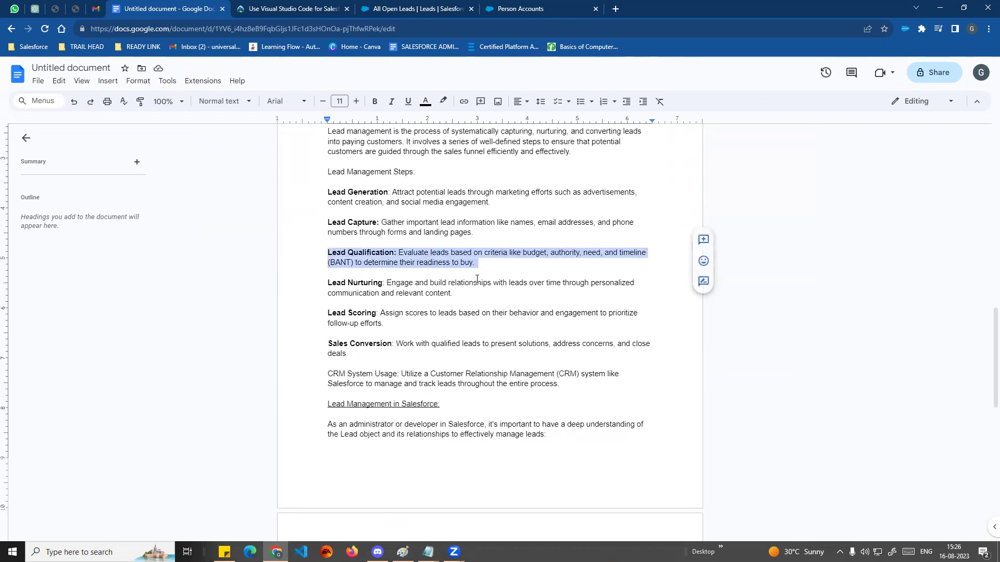
pyautogui.click(477, 281)
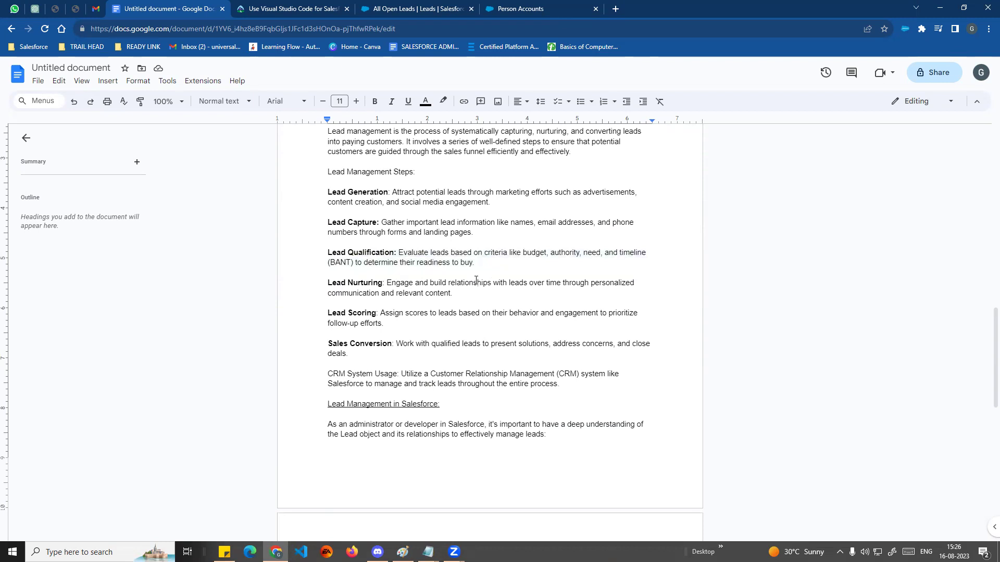
pyautogui.scroll(-7, 476, 282)
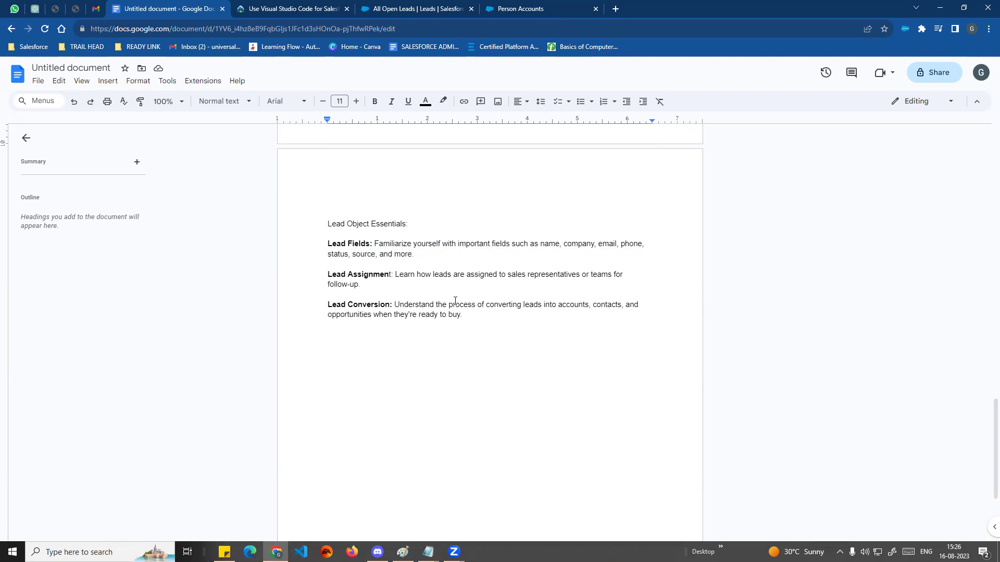
pyautogui.moveTo(328, 276); pyautogui.dragTo(424, 286)
pyautogui.click(414, 286)
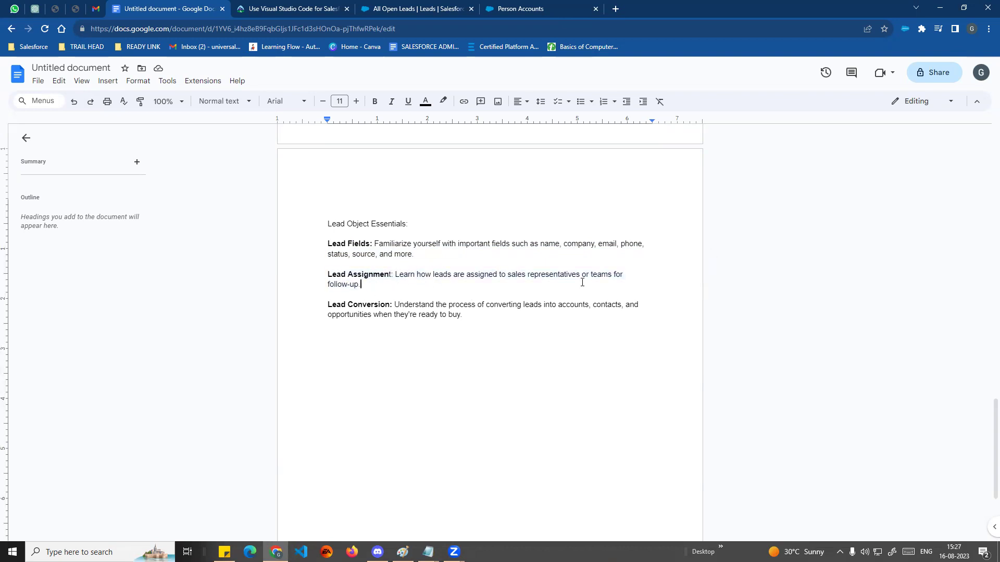
pyautogui.moveTo(508, 275); pyautogui.dragTo(589, 276)
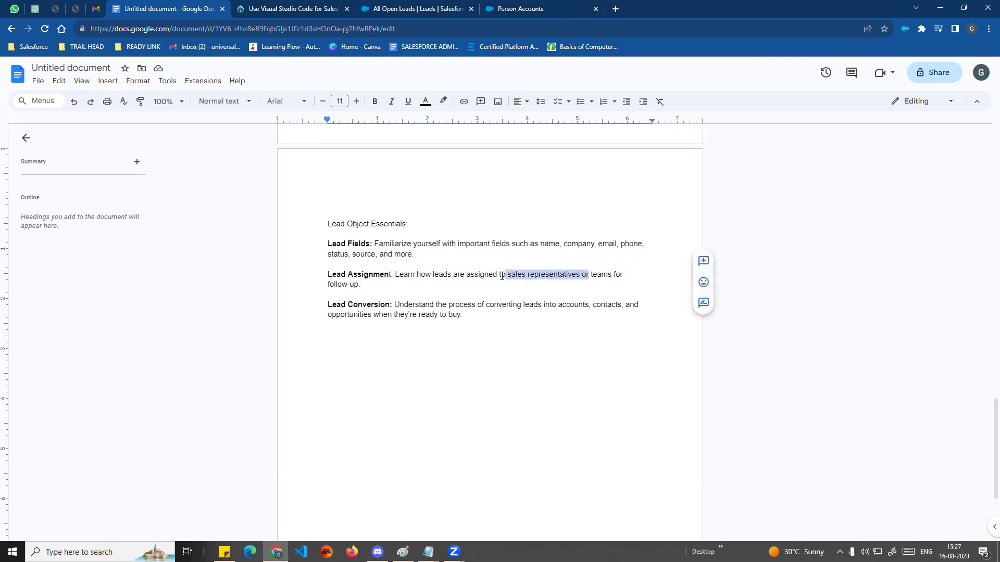
pyautogui.tripleClick(371, 290)
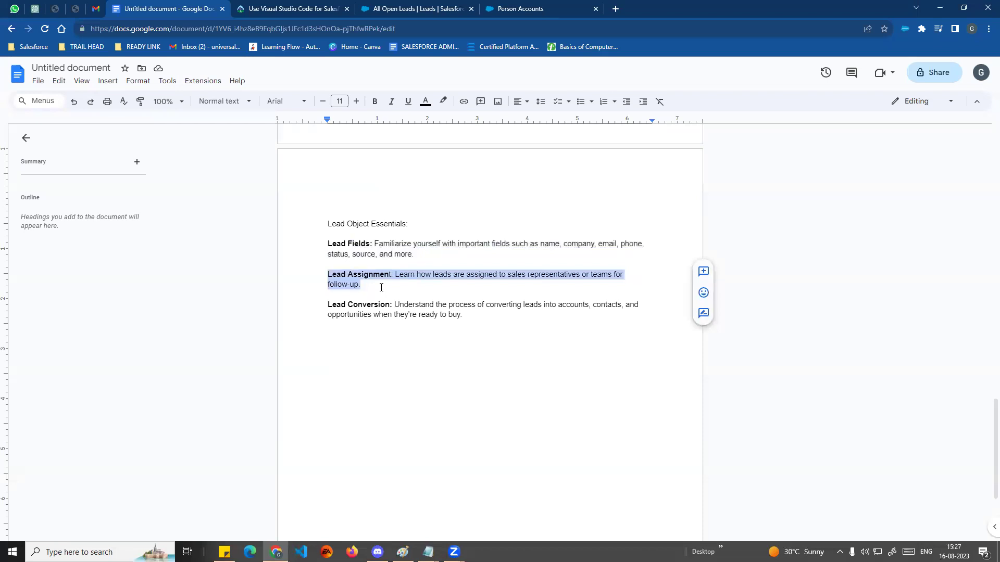
pyautogui.click(460, 369)
pyautogui.press('Up')
pyautogui.press('Up')
pyautogui.press('Up')
pyautogui.press('Up')
pyautogui.hotkey('shift', 'Down')
pyautogui.hotkey('shift', 'Down')
pyautogui.hotkey('shift', 'Down')
pyautogui.click(482, 348)
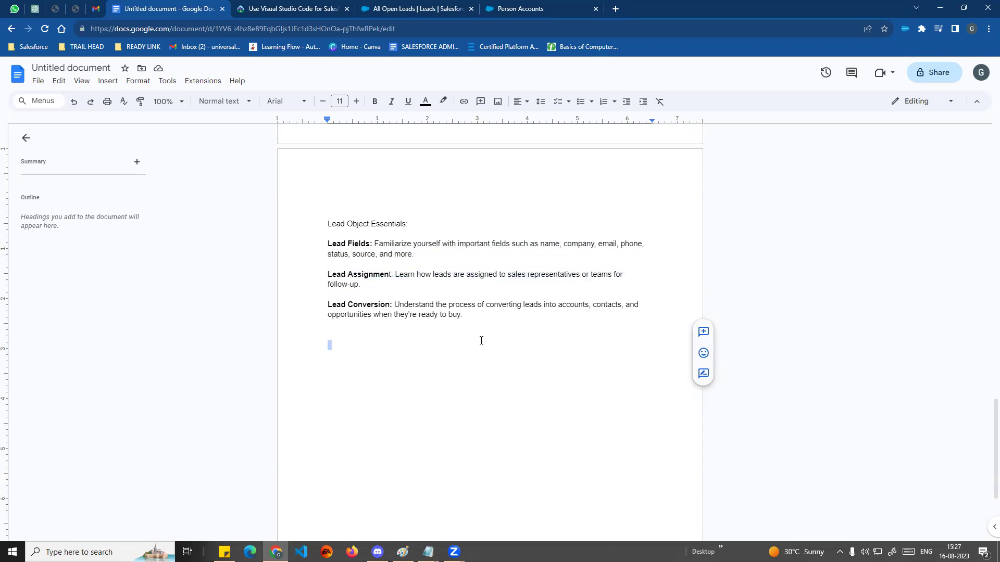
# Step: Highlight the words accounts, contacts and opportunities and the Lead Conversion label
pyautogui.doubleClick(569, 306)
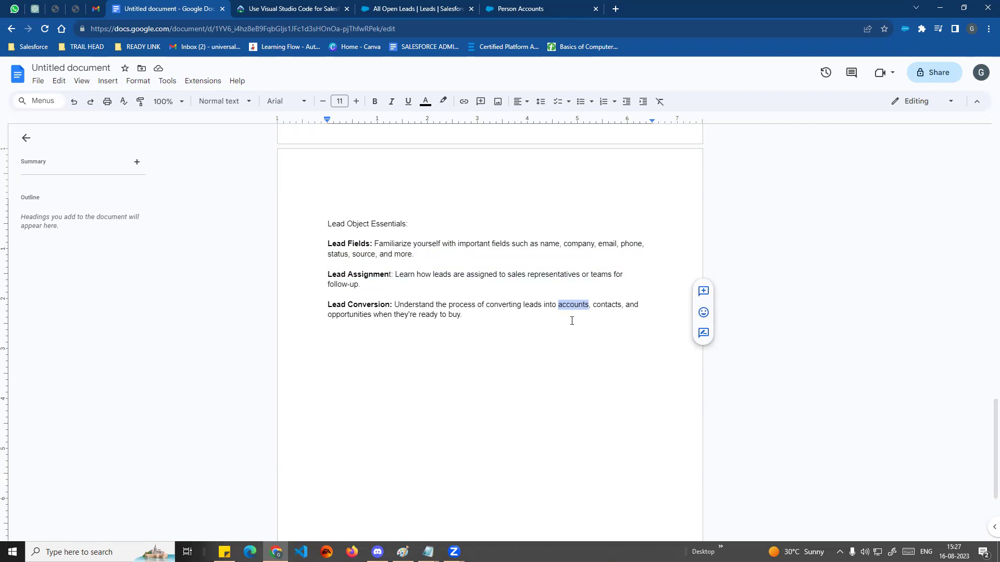
pyautogui.doubleClick(607, 303)
pyautogui.click(354, 315)
pyautogui.doubleClick(342, 316)
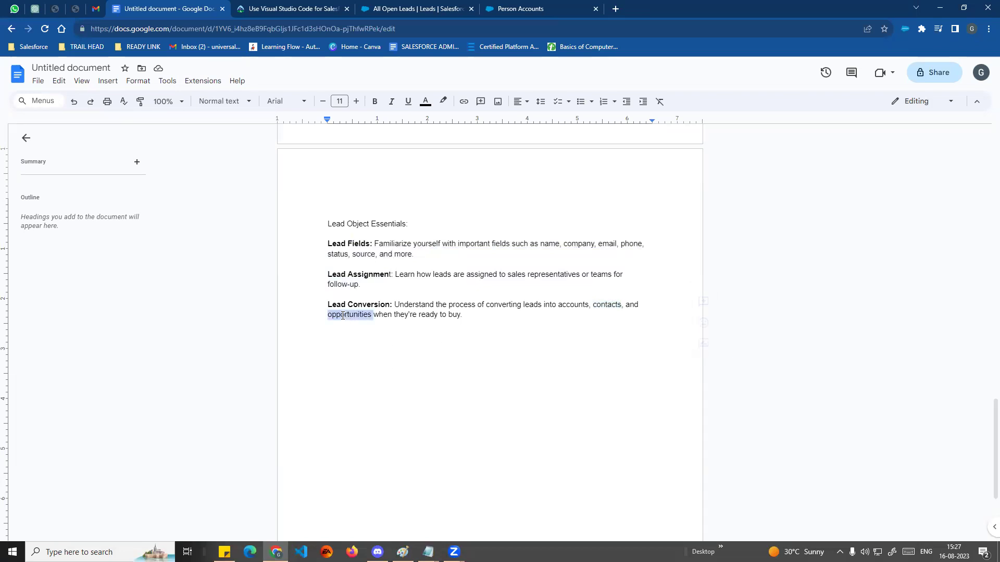
pyautogui.click(402, 366)
pyautogui.doubleClick(352, 315)
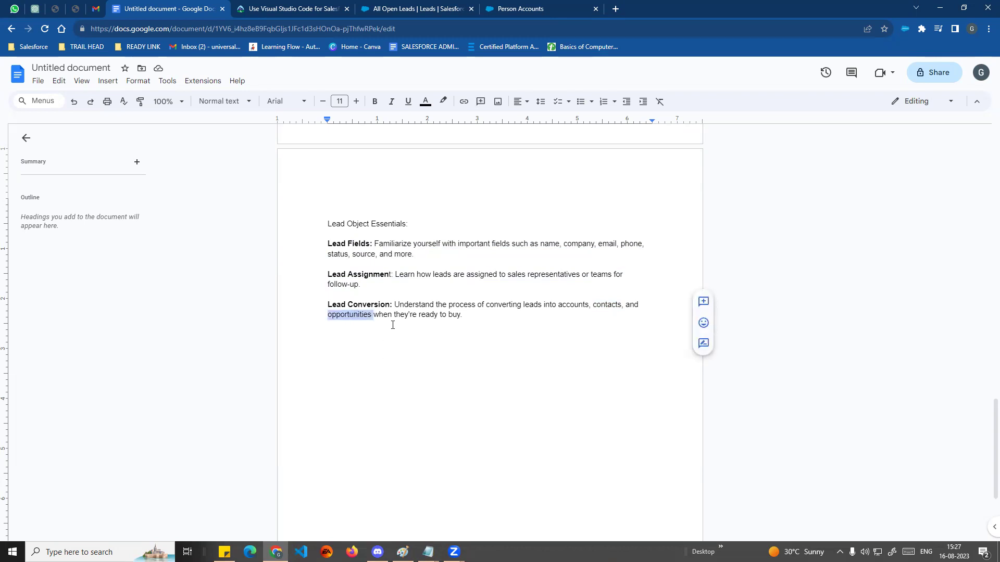
pyautogui.moveTo(328, 303); pyautogui.dragTo(390, 305)
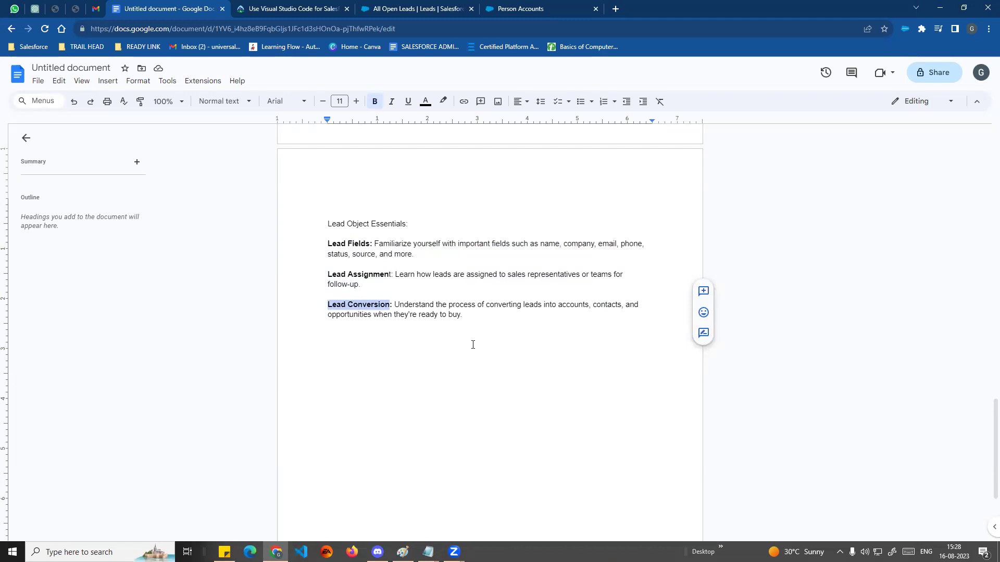
# Step: Return to the top of the notes and switch to the Salesforce All Open Leads tab
pyautogui.scroll(15, 465, 306)
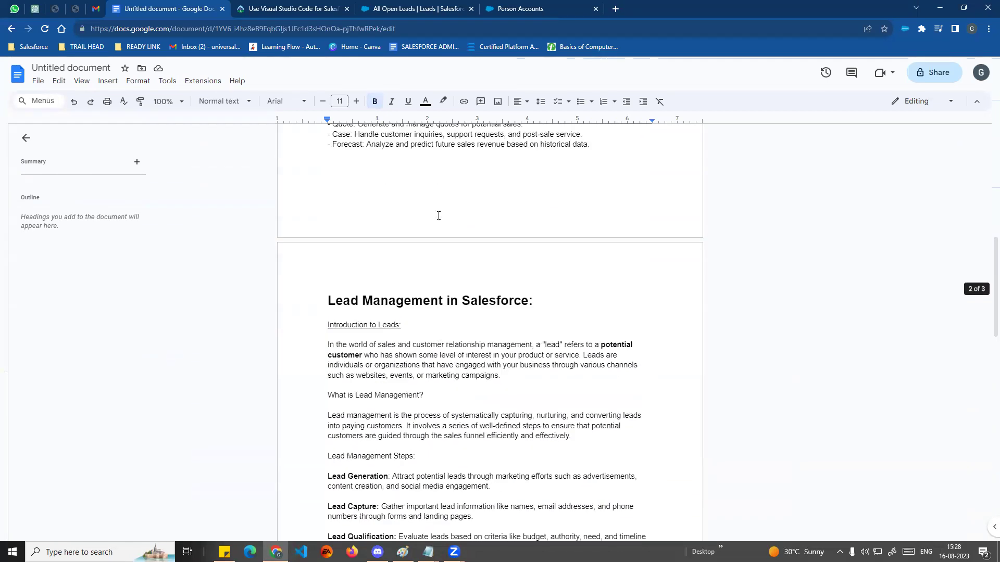
pyautogui.scroll(4, 455, 275)
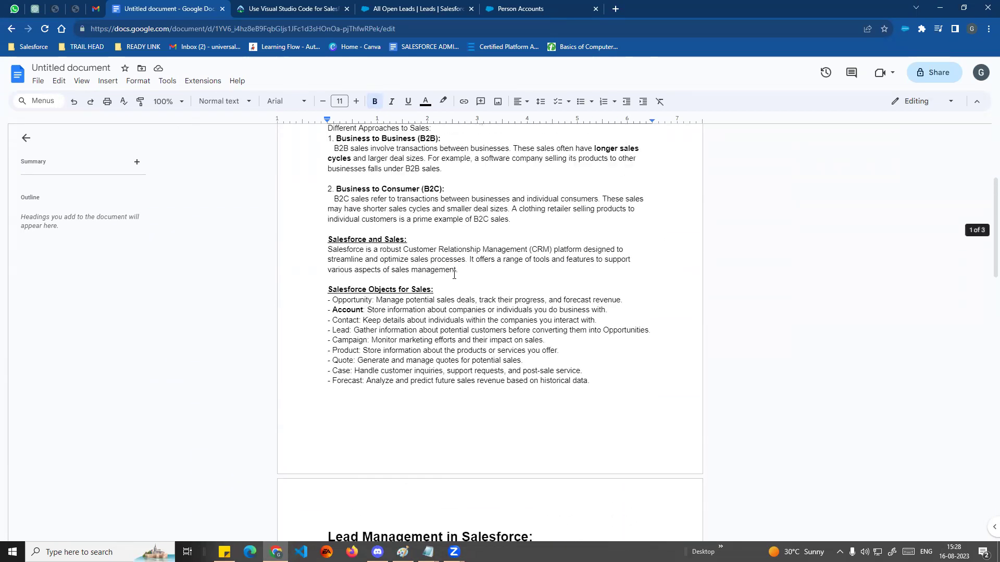
pyautogui.scroll(-5, 454, 275)
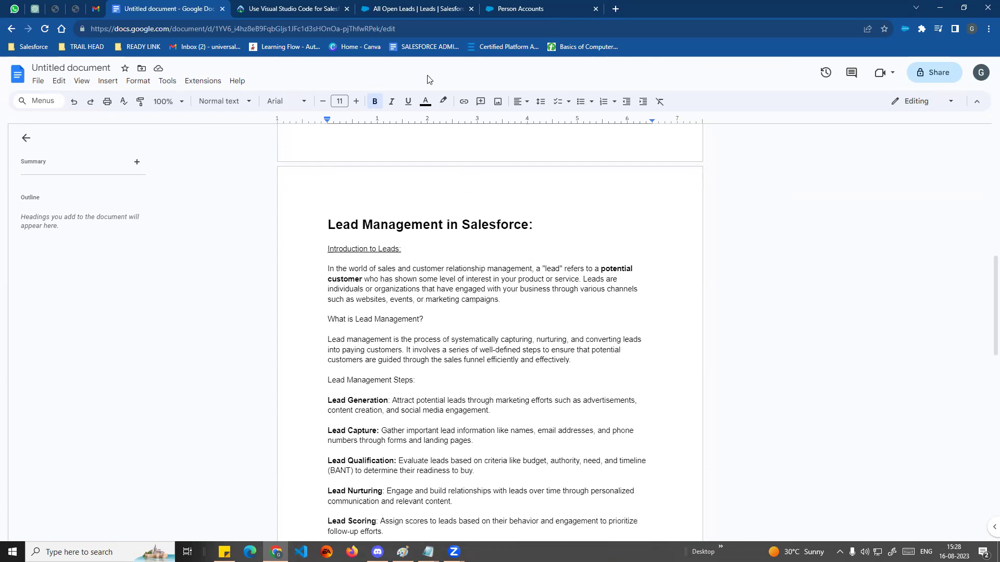
pyautogui.click(424, 9)
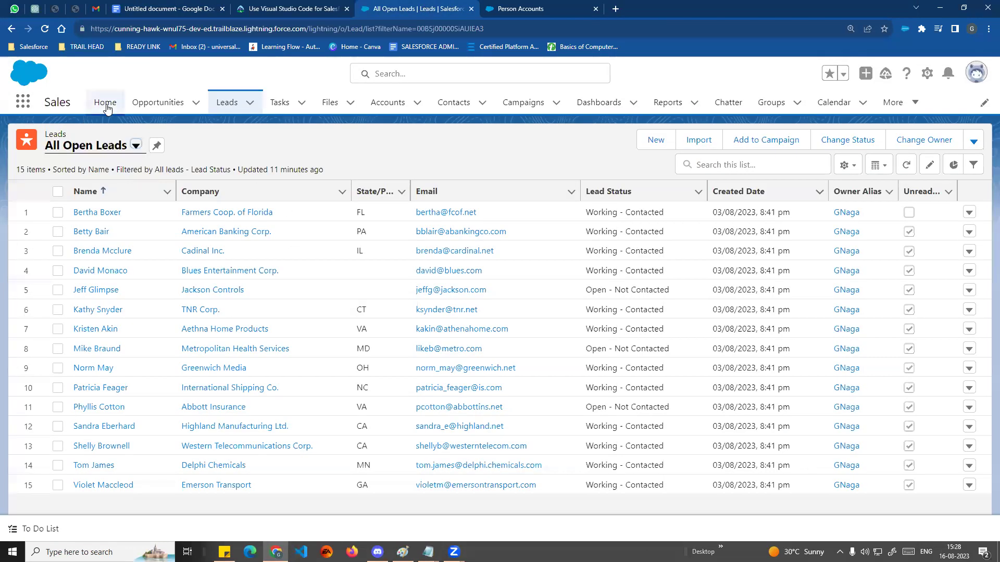
# Step: Go to Home, dismiss the Recycle Bin tip, then start a new lead from the Leads tab
pyautogui.click(106, 103)
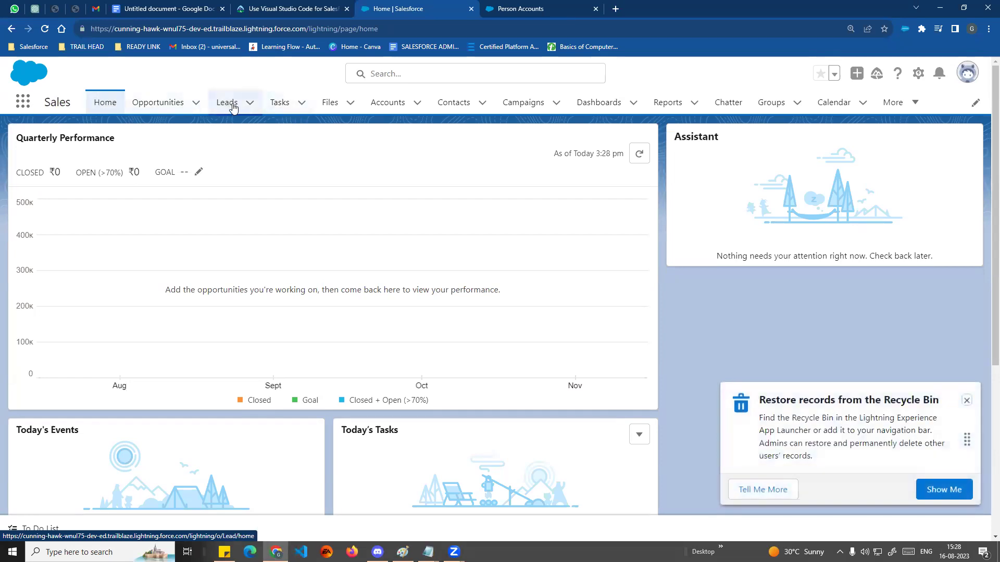
pyautogui.click(967, 400)
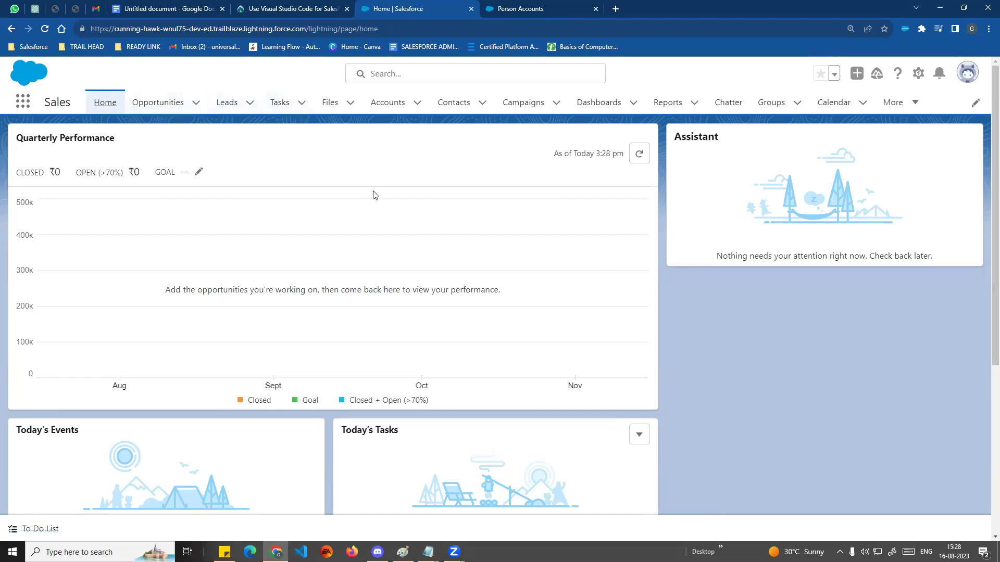
pyautogui.click(230, 106)
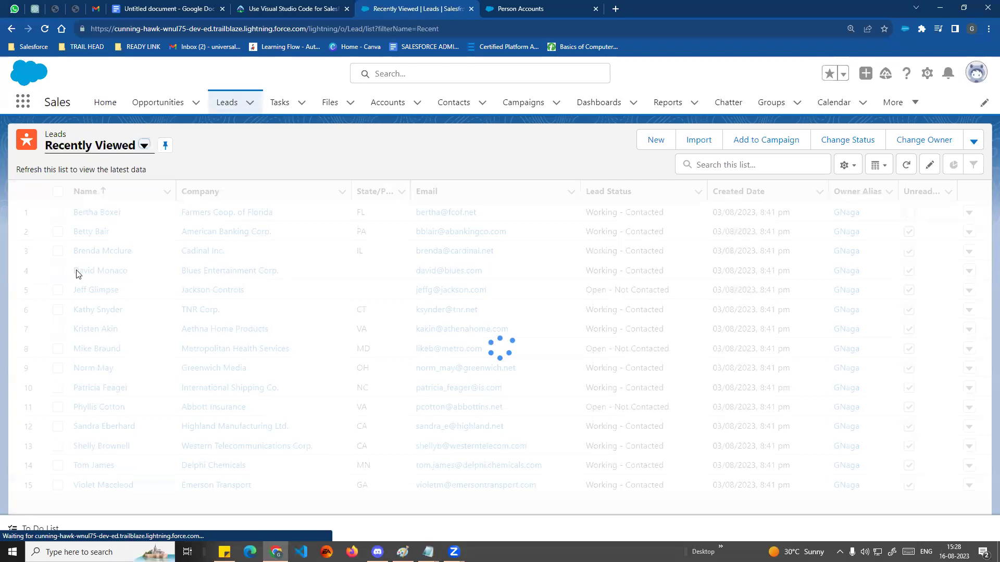
pyautogui.click(658, 146)
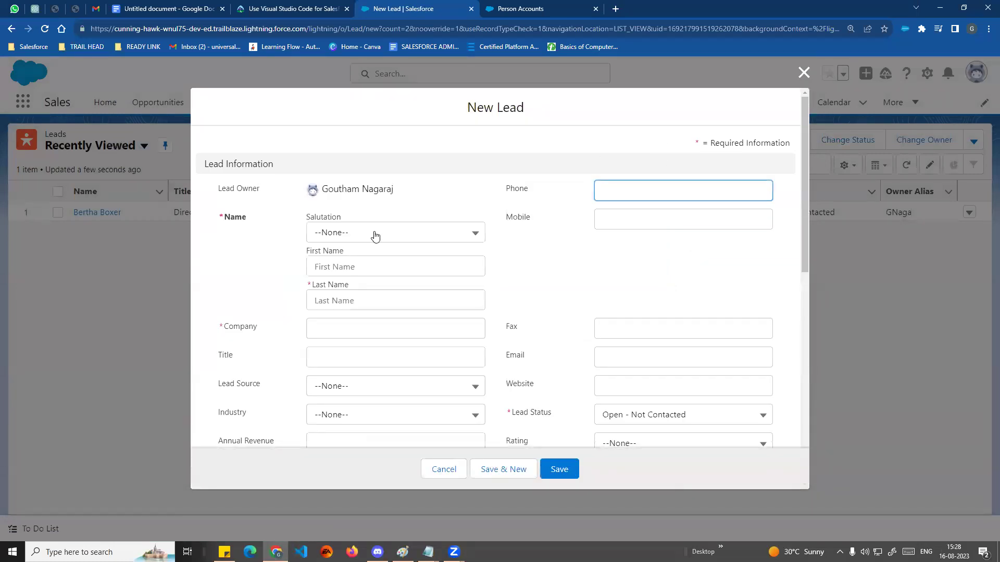
# Step: Set the salutation to Mr. and enter the lead's first and last name
pyautogui.scroll(-1, 380, 229)
pyautogui.click(357, 181)
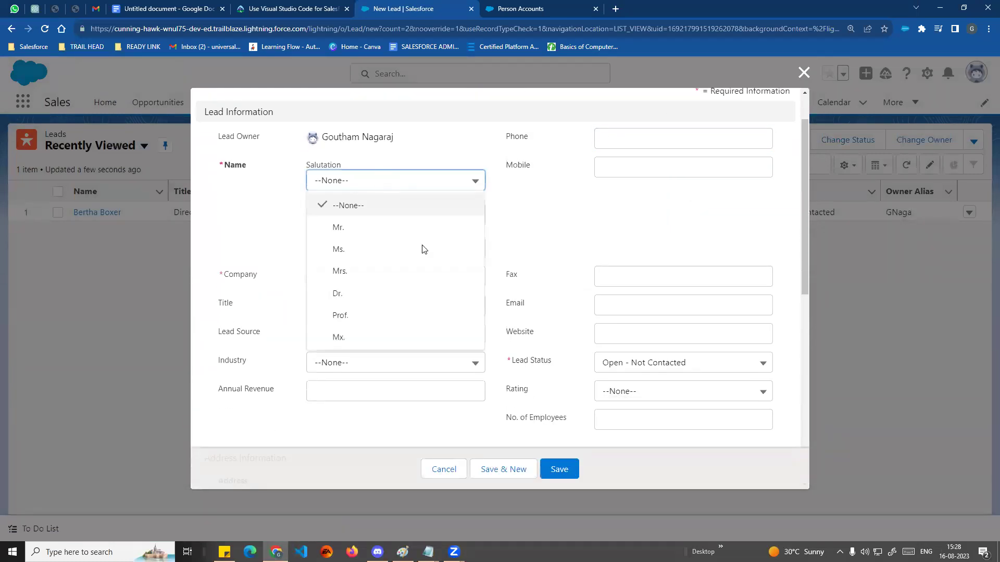
pyautogui.click(363, 229)
pyautogui.click(338, 227)
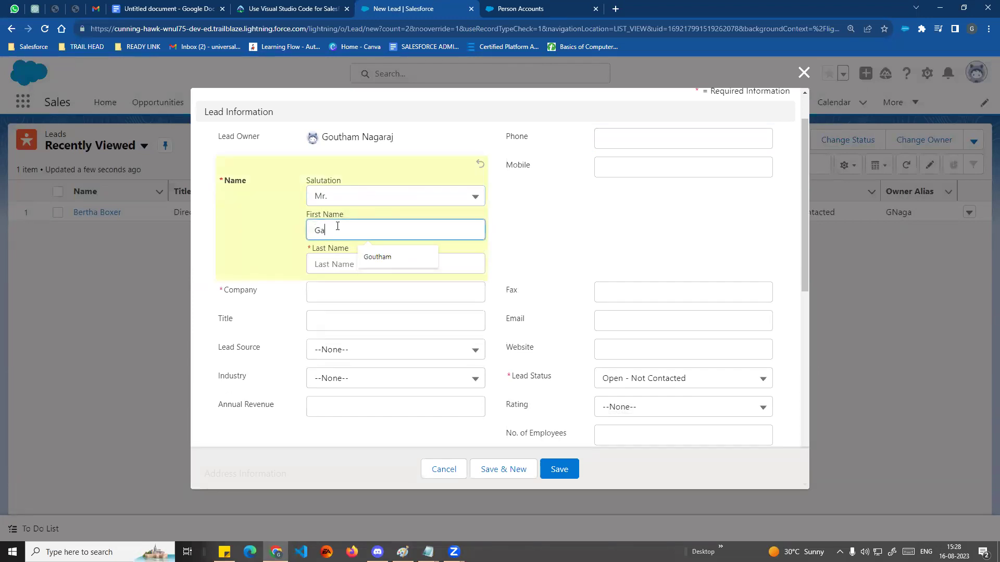
pyautogui.click(336, 267)
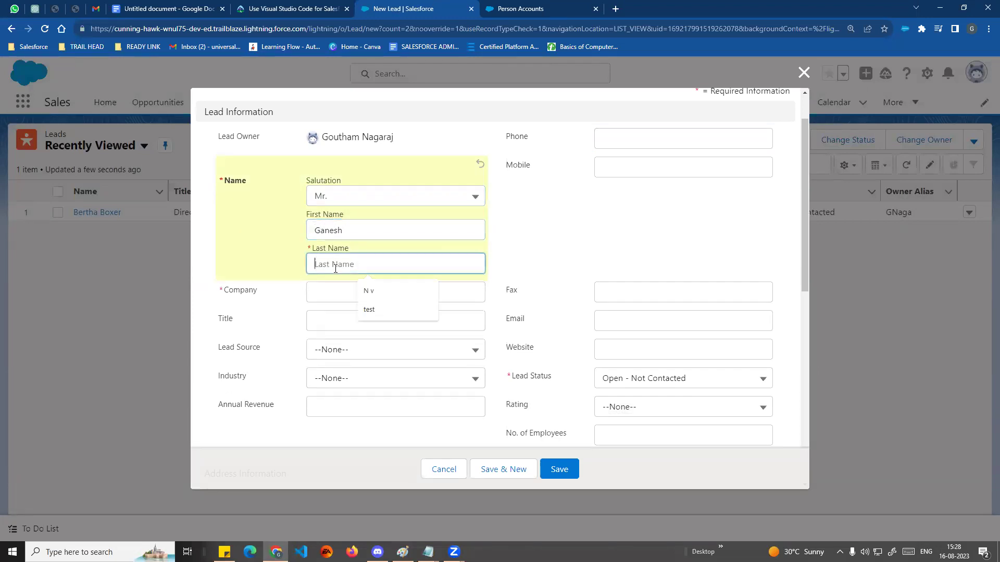
pyautogui.moveTo(263, 293); pyautogui.dragTo(224, 295)
pyautogui.click(238, 302)
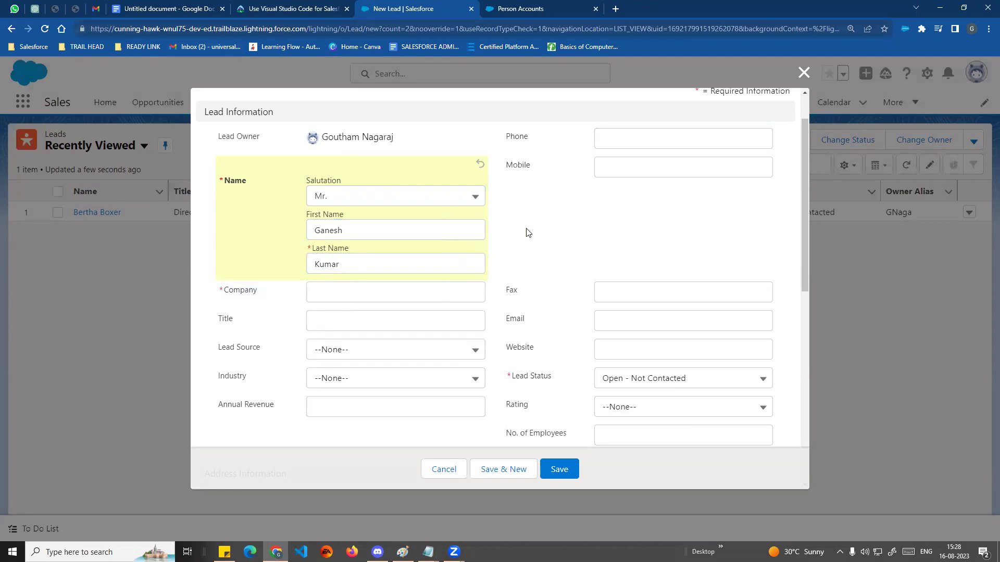
pyautogui.moveTo(263, 293); pyautogui.dragTo(219, 297)
pyautogui.click(221, 298)
pyautogui.moveTo(344, 230); pyautogui.dragTo(303, 234)
pyautogui.click(346, 260)
# Step: Enter company ABC PVT limited and title Account manger
pyautogui.click(325, 296)
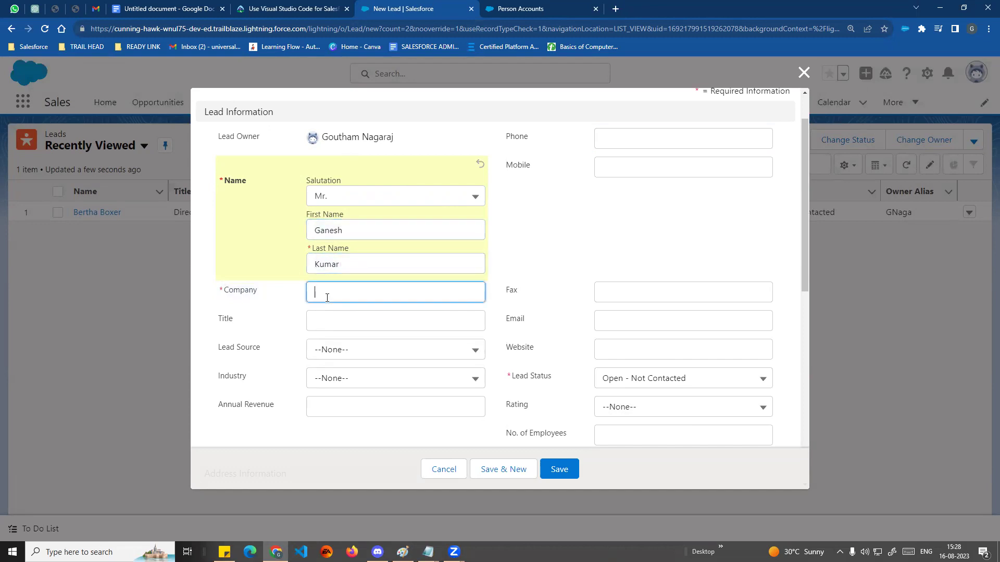
pyautogui.write('ABC PVT limited')
pyautogui.scroll(-2, 328, 302)
pyautogui.click(332, 227)
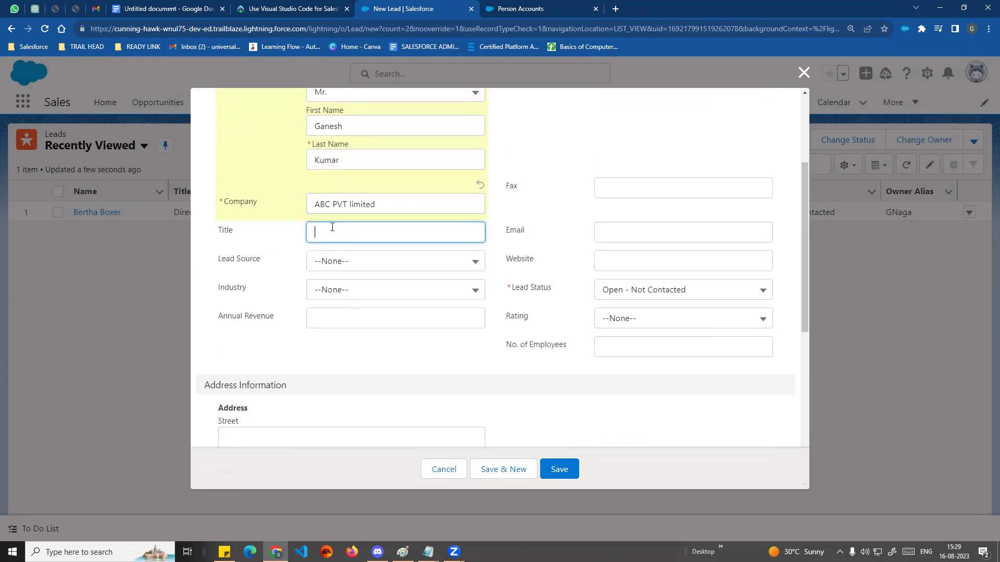
pyautogui.write('Sales')
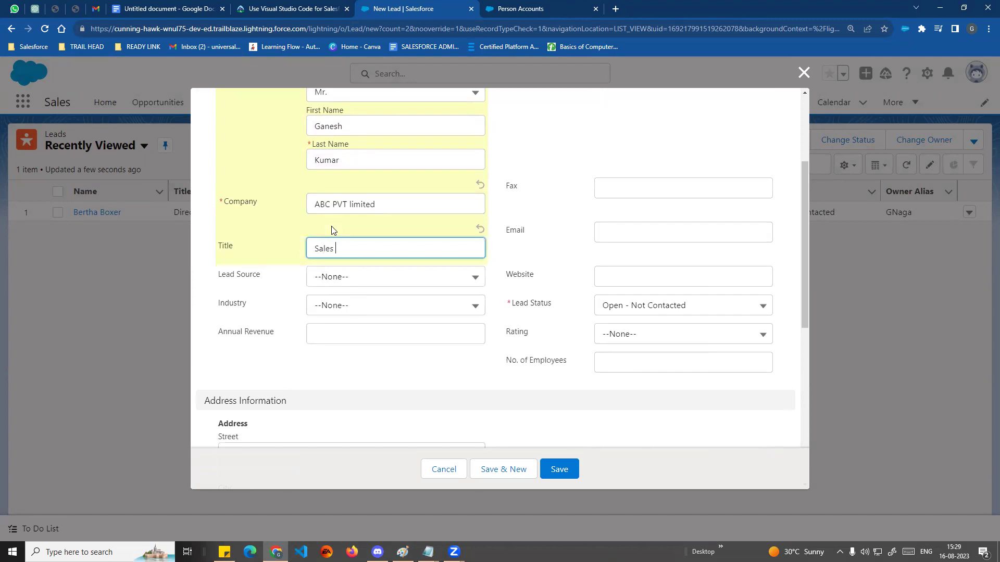
pyautogui.hotkey('ctrl', 'a')
pyautogui.press('BackSpace')
pyautogui.write('Account mangerer')
pyautogui.press('BackSpace')
pyautogui.press('BackSpace')
pyautogui.press('BackSpace')
pyautogui.click(400, 283)
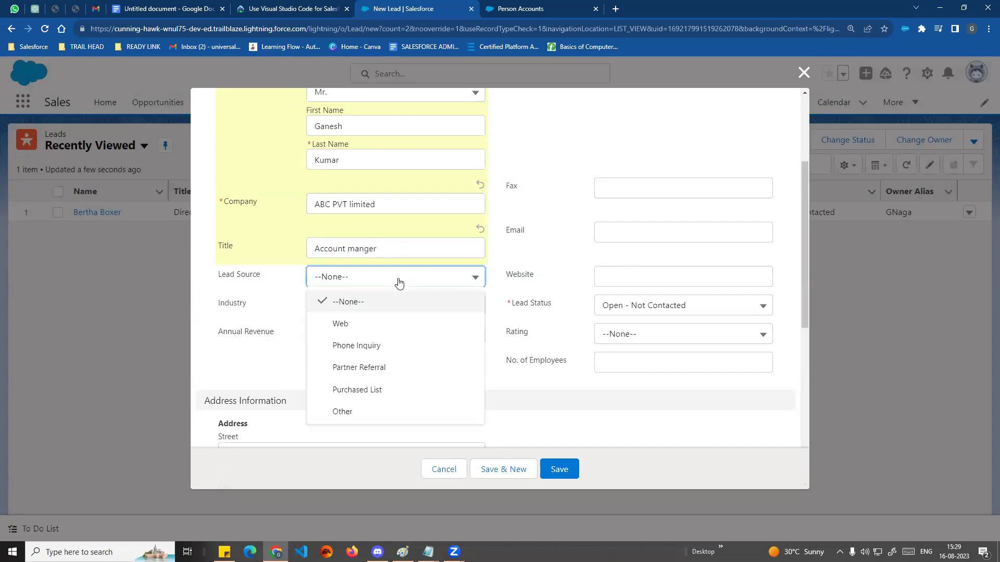
# Step: Set Lead Source to Web and Industry to Communications
pyautogui.click(367, 326)
pyautogui.scroll(-1, 391, 271)
pyautogui.press('Tab')
pyautogui.press('Down')
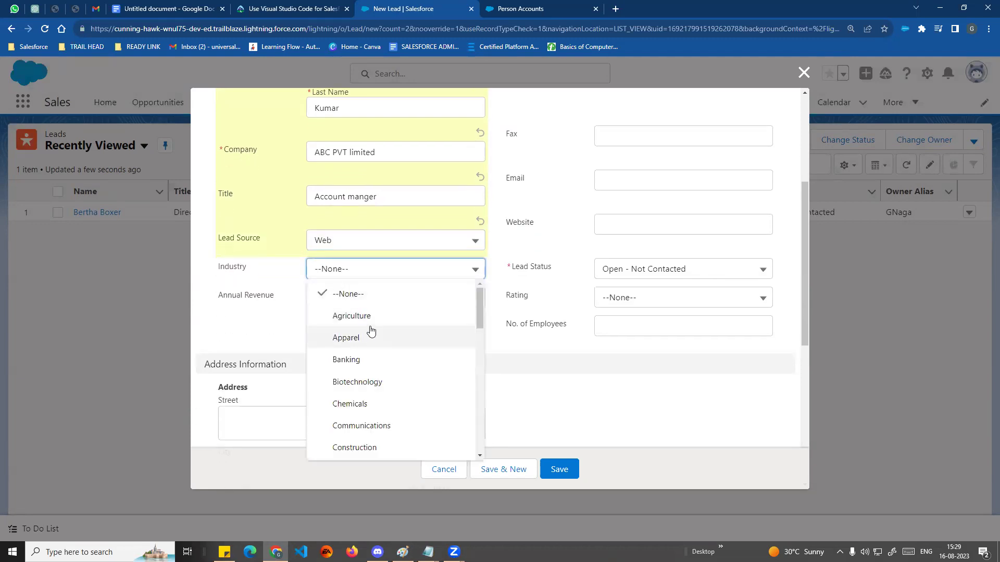
pyautogui.moveTo(478, 306)
pyautogui.mouseDown()
pyautogui.moveTo(468, 460)
pyautogui.moveTo(487, 333)
pyautogui.mouseUp()
pyautogui.click(488, 332)
pyautogui.click(386, 277)
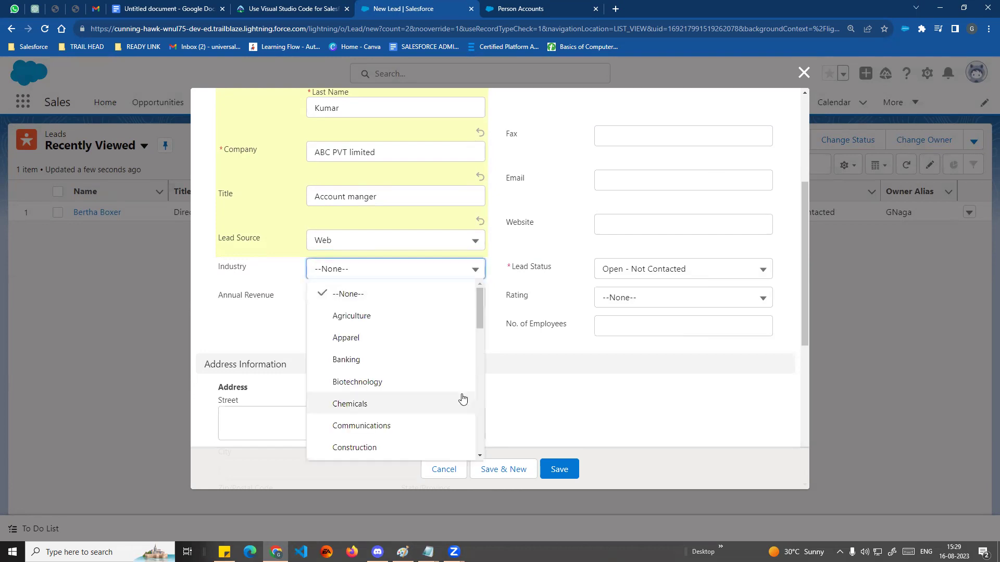
pyautogui.click(411, 321)
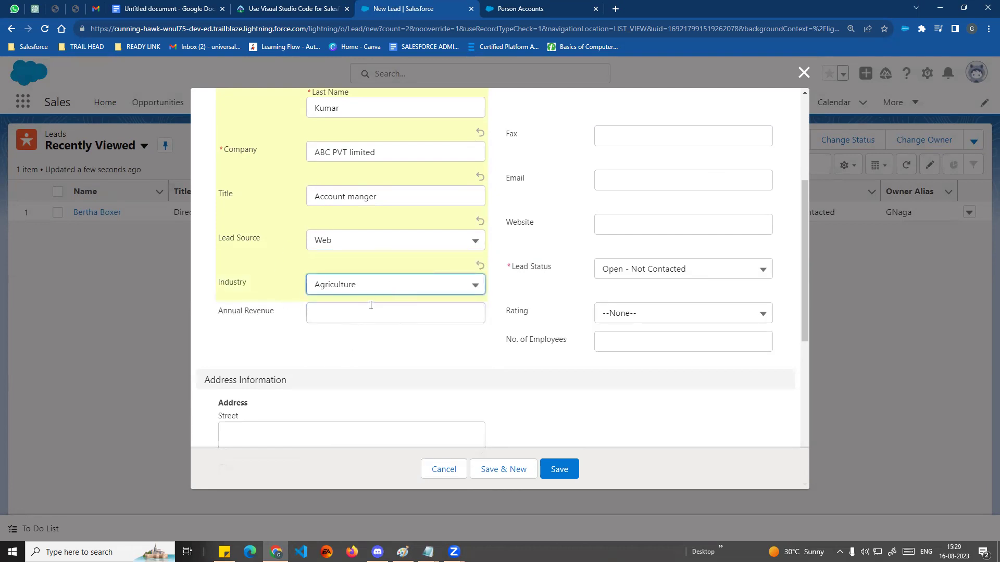
pyautogui.click(370, 287)
pyautogui.scroll(-3, 395, 375)
pyautogui.click(390, 338)
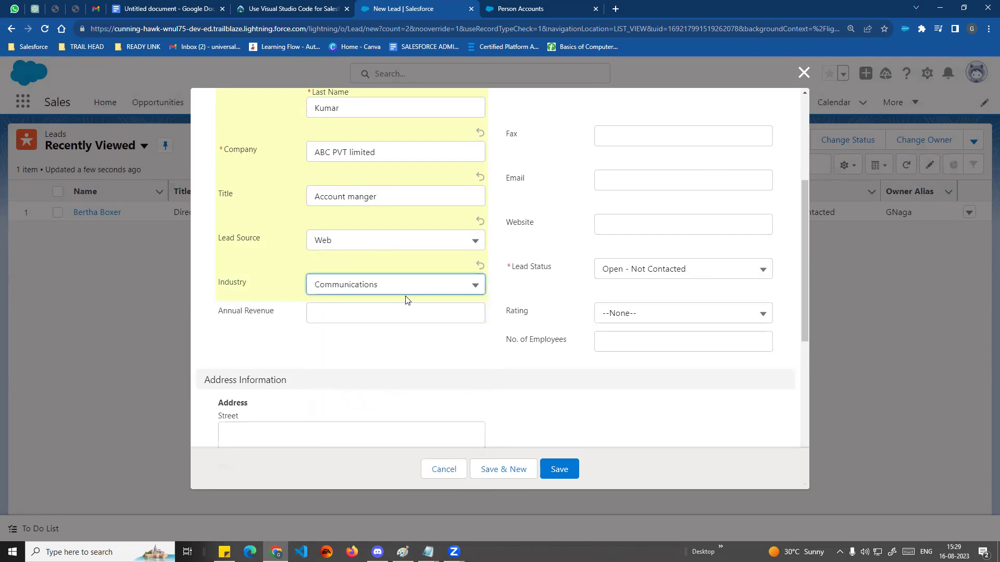
# Step: Look over the Product Interest and SIC Code fields, then begin the lead's phone number
pyautogui.scroll(-1, 295, 352)
pyautogui.scroll(-4, 295, 349)
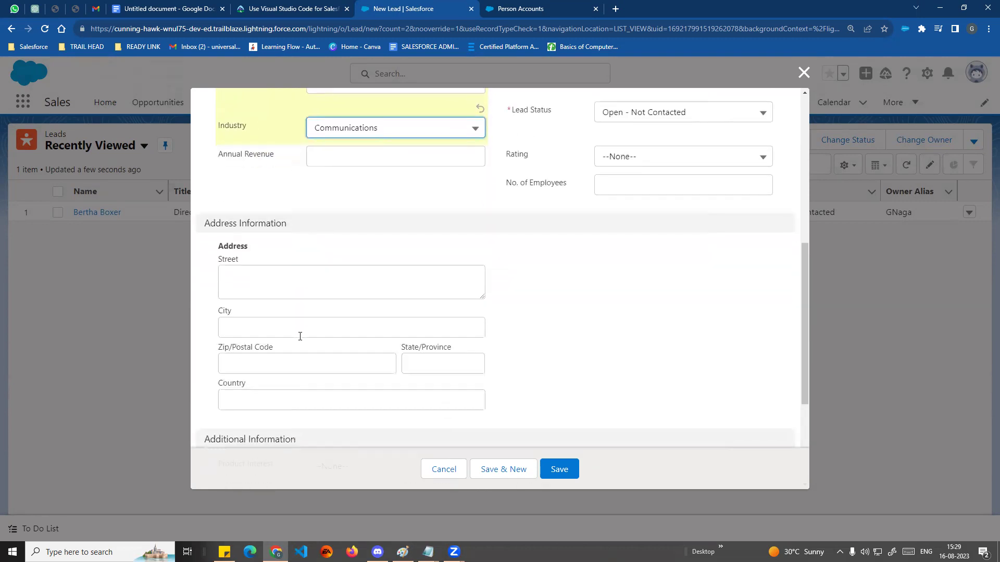
pyautogui.scroll(-2, 367, 346)
pyautogui.scroll(-1, 366, 345)
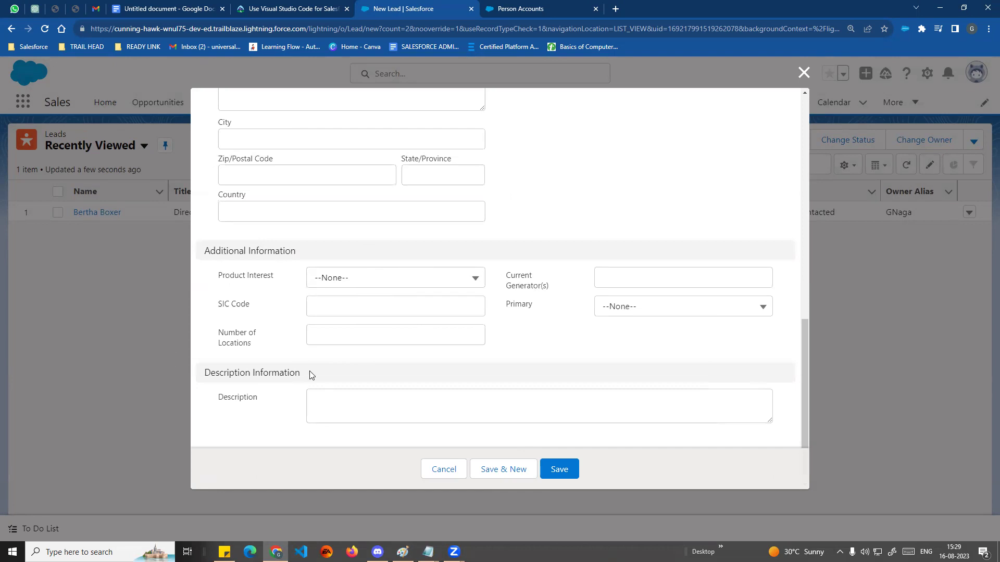
pyautogui.click(373, 285)
pyautogui.click(280, 298)
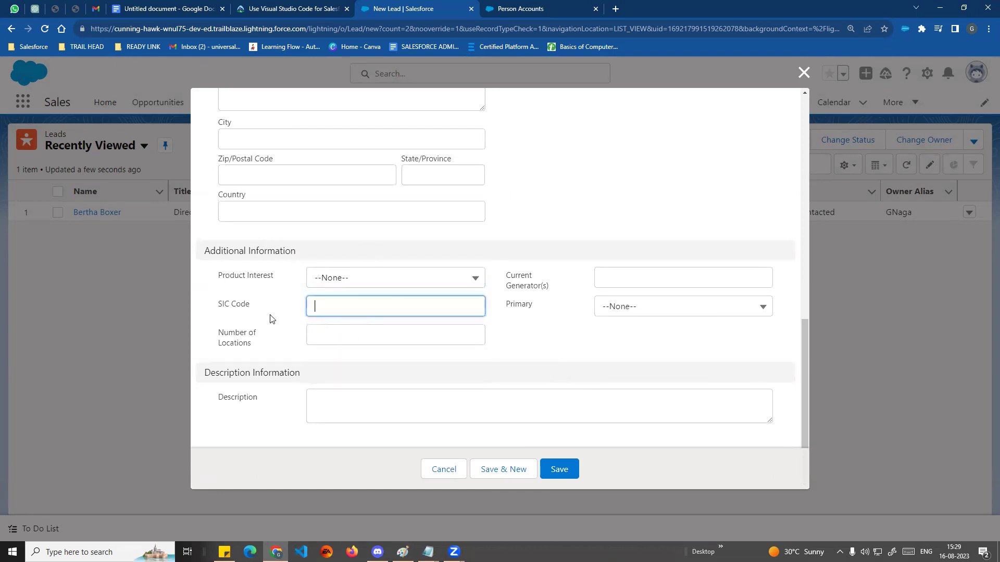
pyautogui.scroll(8, 469, 364)
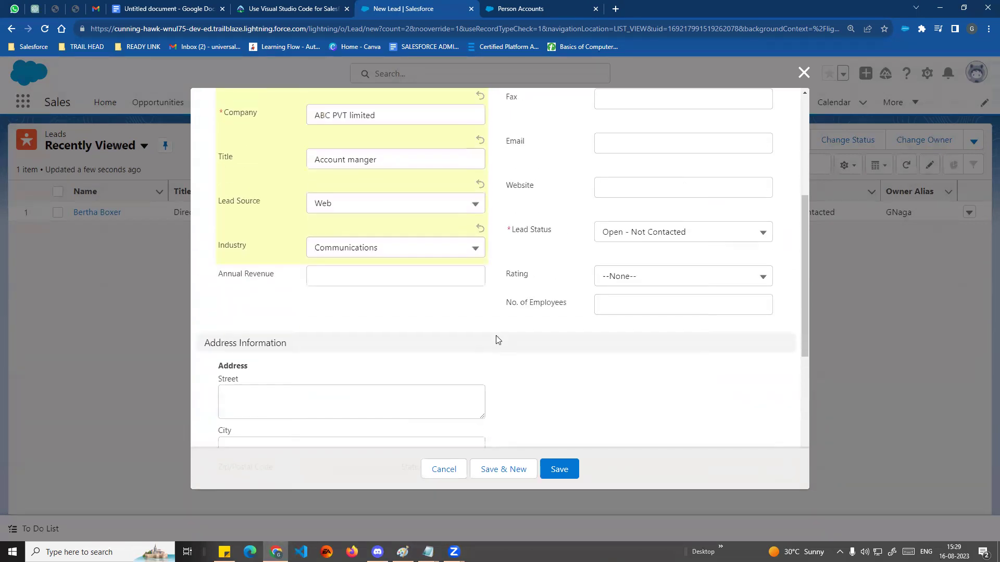
pyautogui.scroll(3, 545, 274)
pyautogui.click(626, 191)
# Step: Finish entering the lead's phone number and save the new lead record
pyautogui.write('789456132')
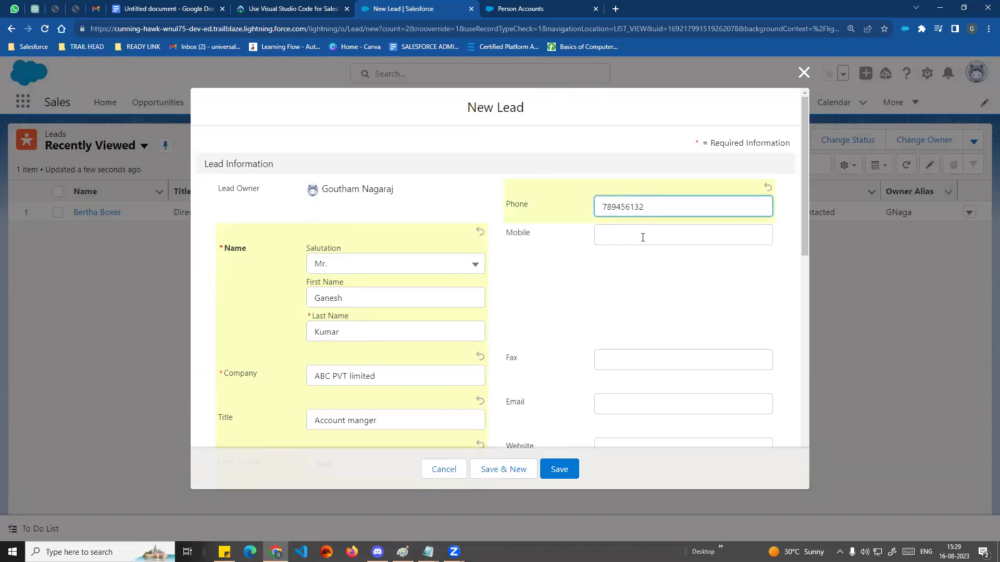
pyautogui.scroll(-4, 620, 338)
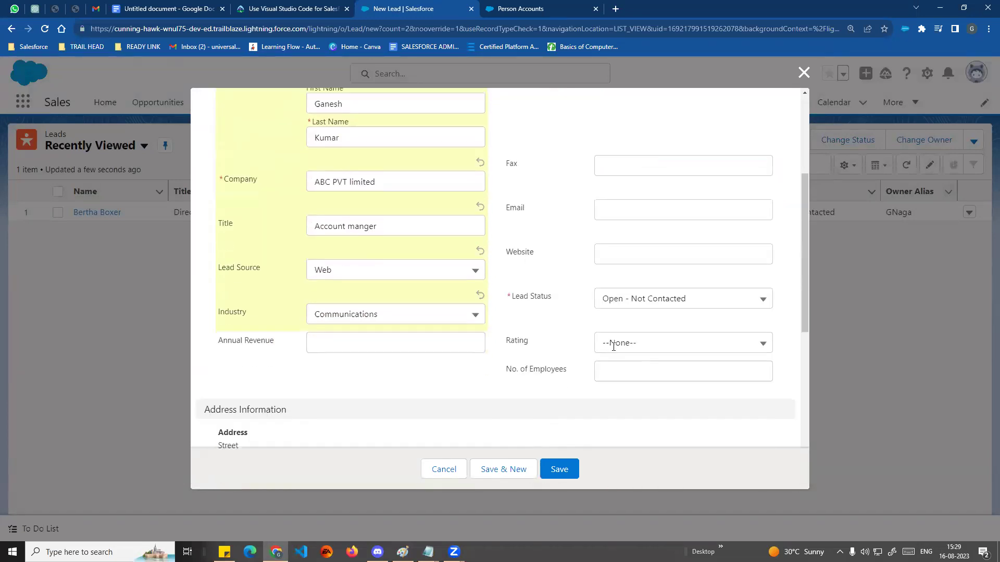
pyautogui.click(598, 195)
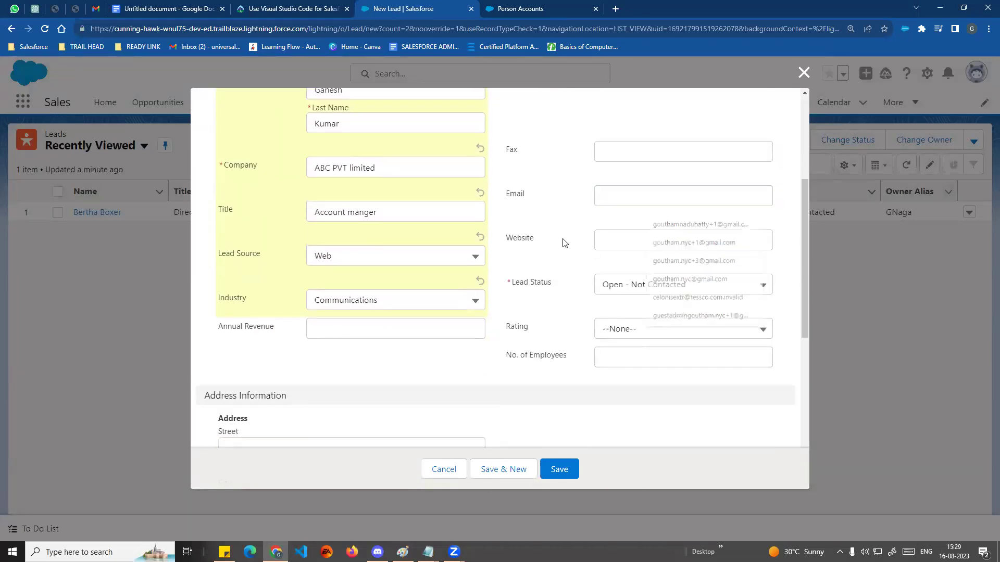
pyautogui.scroll(-5, 563, 241)
pyautogui.click(553, 469)
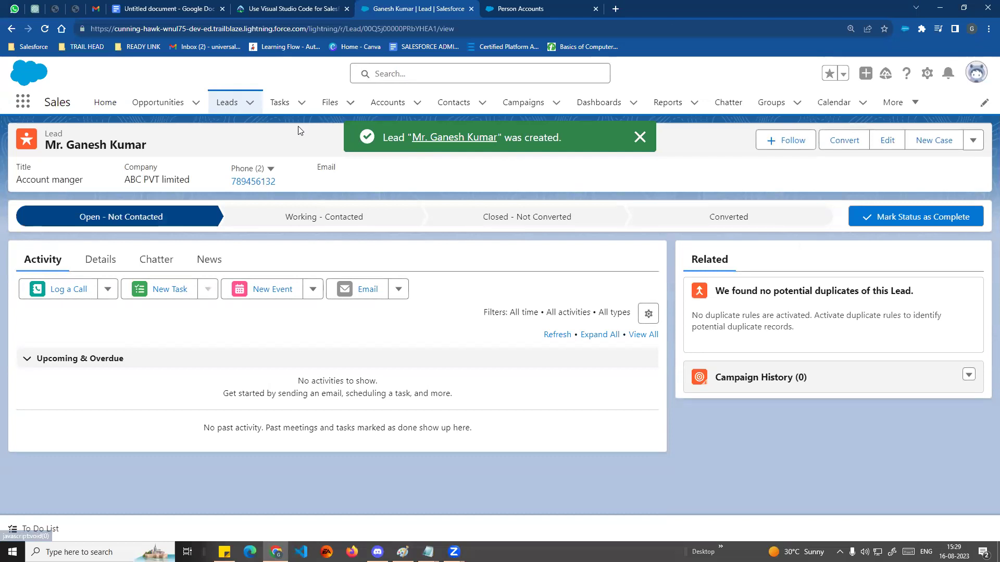
# Step: Open the lead's Details tab and review the saved title and industry values
pyautogui.click(101, 262)
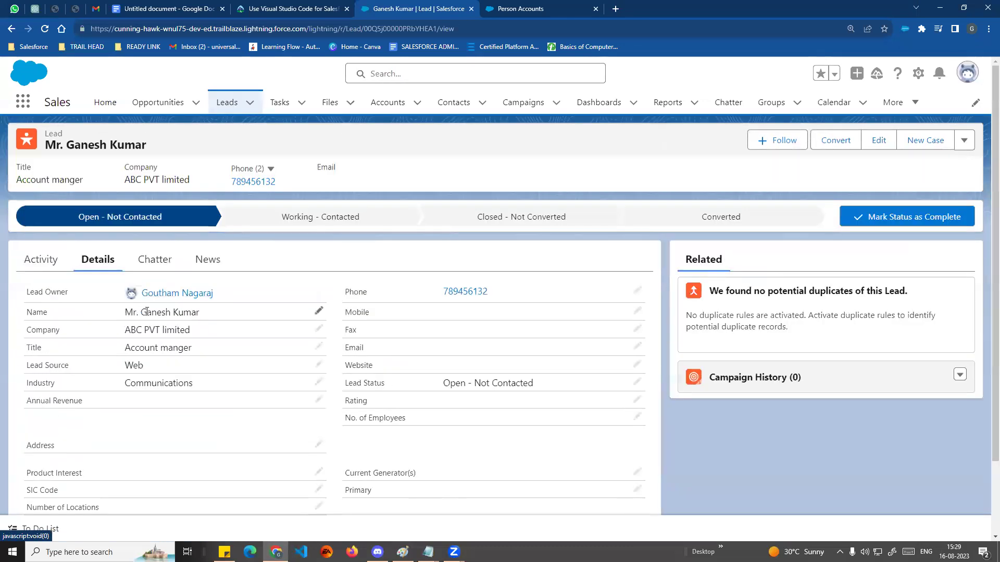
pyautogui.moveTo(124, 348); pyautogui.dragTo(173, 349)
pyautogui.moveTo(136, 384); pyautogui.dragTo(205, 384)
pyautogui.click(480, 163)
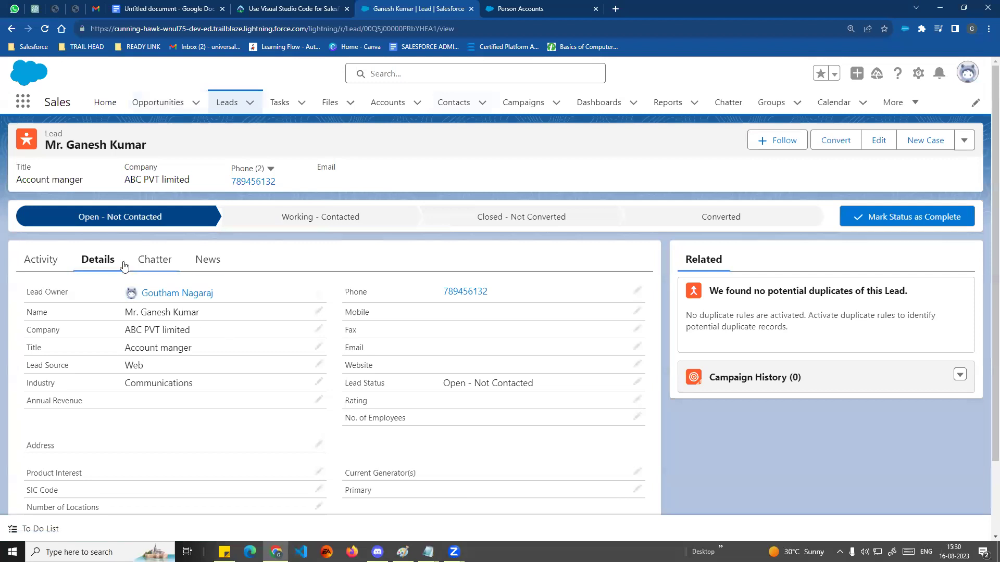
# Step: Show the ABC PVT limited lead's Activity timeline instead of its details
pyautogui.click(31, 263)
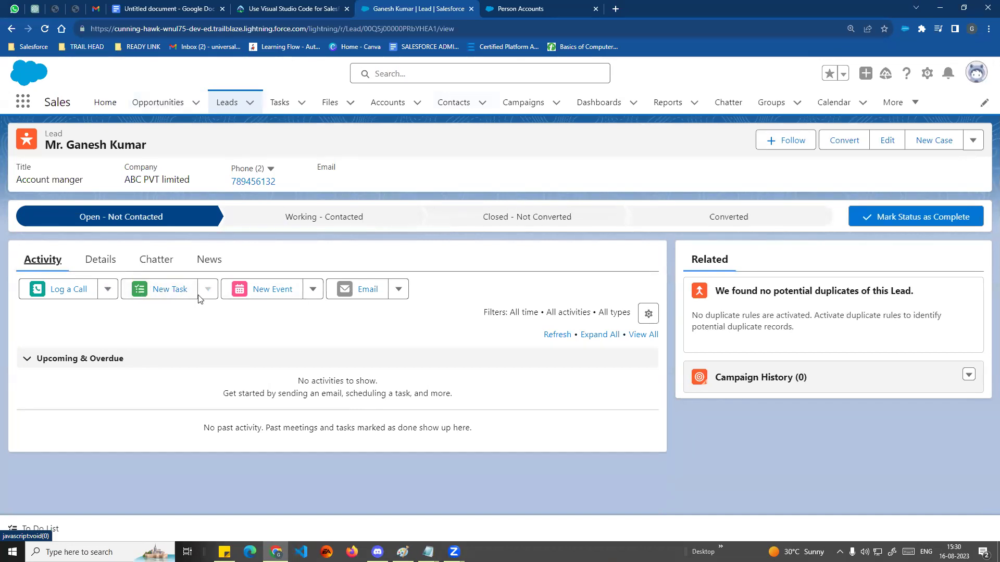
pyautogui.click(399, 290)
pyautogui.click(349, 295)
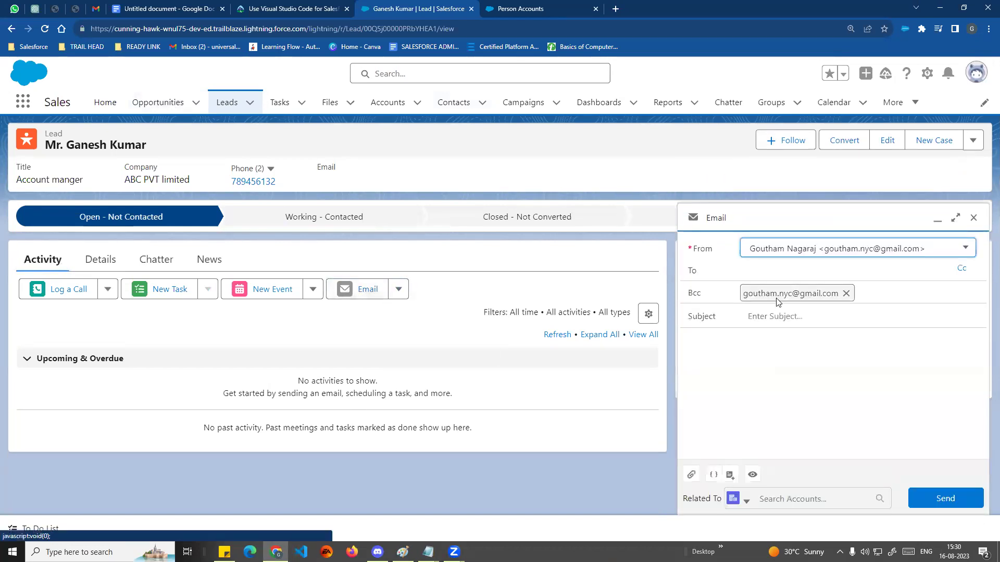
pyautogui.click(973, 218)
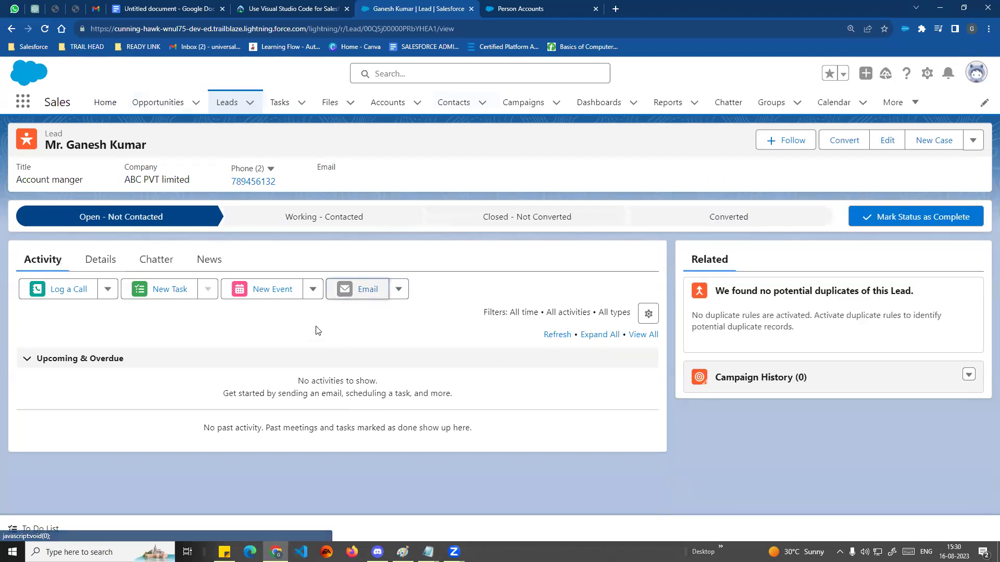
pyautogui.click(286, 298)
pyautogui.click(970, 219)
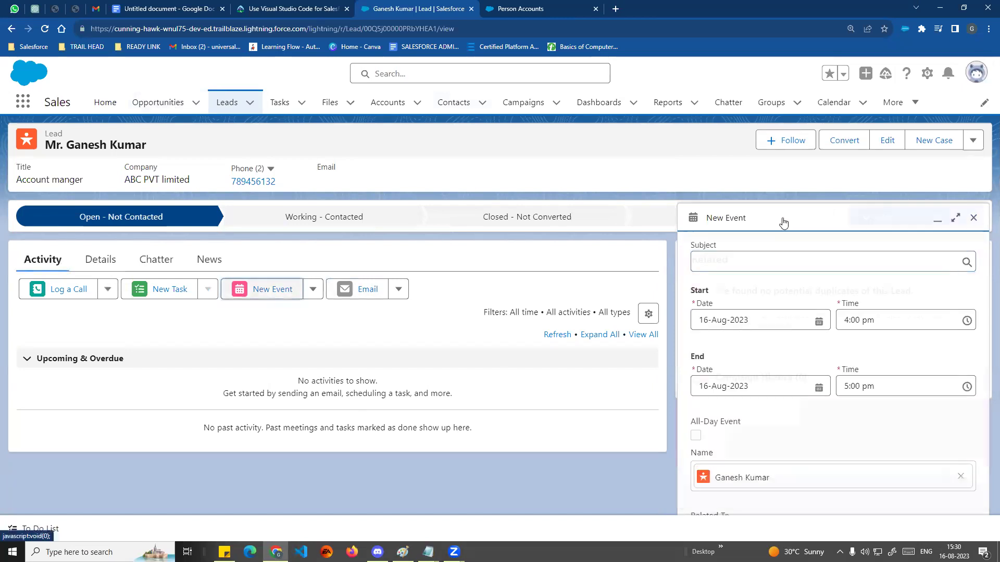
pyautogui.click(99, 261)
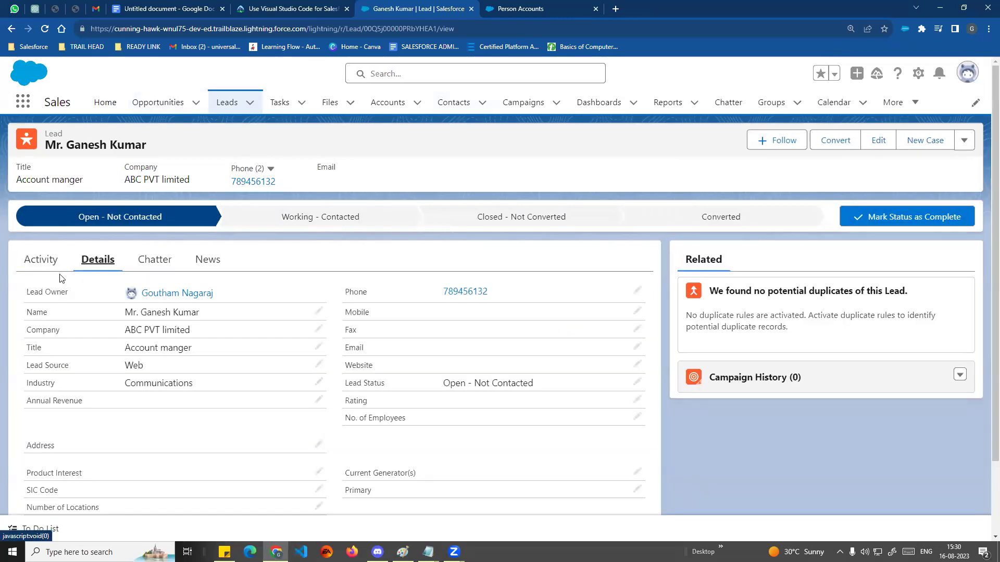
pyautogui.moveTo(235, 301); pyautogui.dragTo(134, 298)
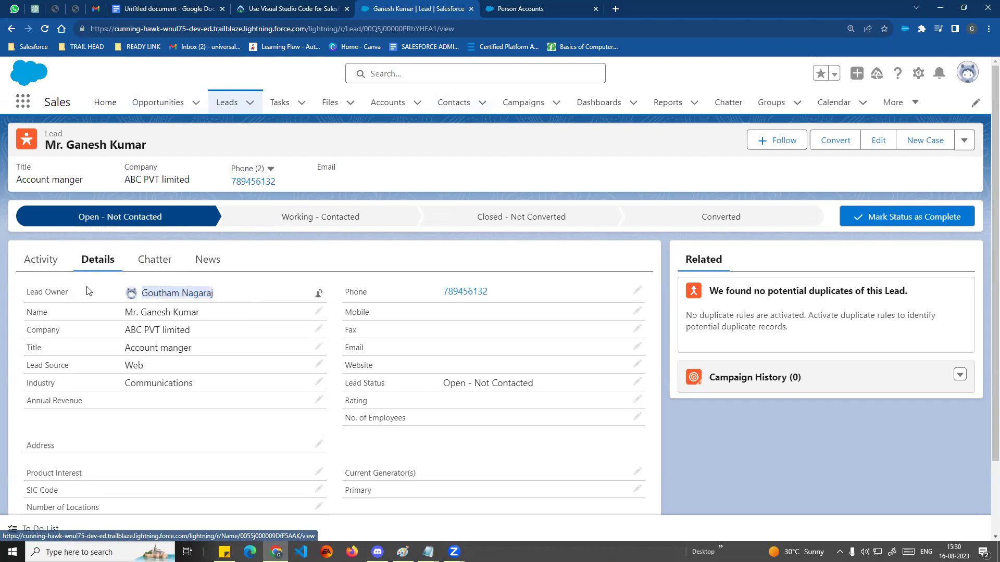
pyautogui.click(51, 266)
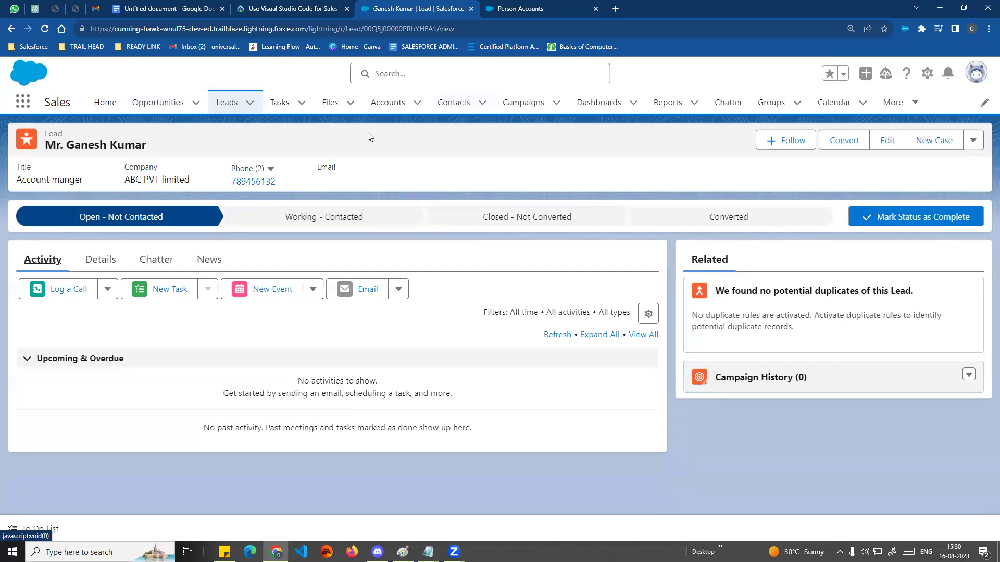
# Step: Start a new lead from the Leads list with salutation Mr
pyautogui.click(227, 103)
pyautogui.click(666, 142)
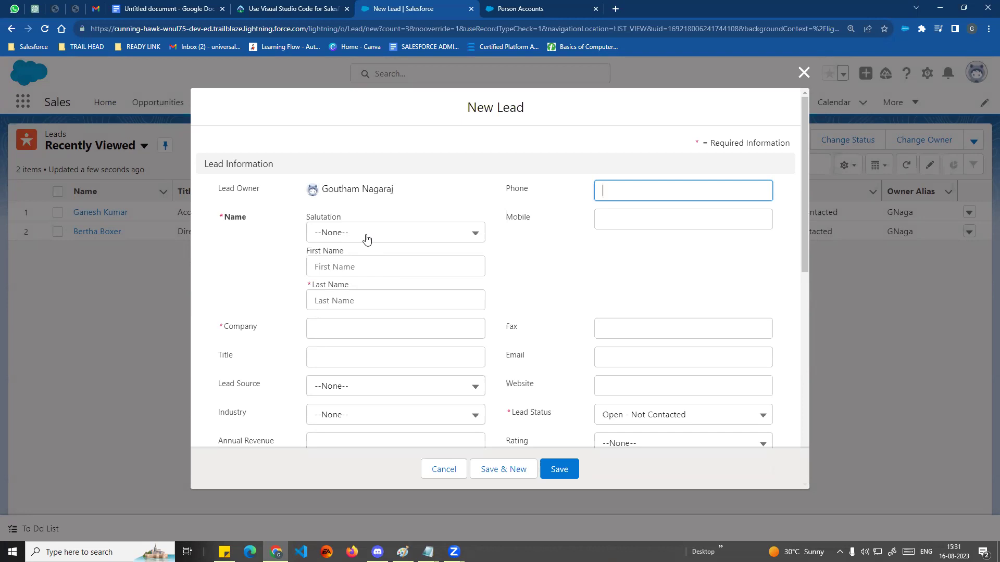
pyautogui.click(366, 239)
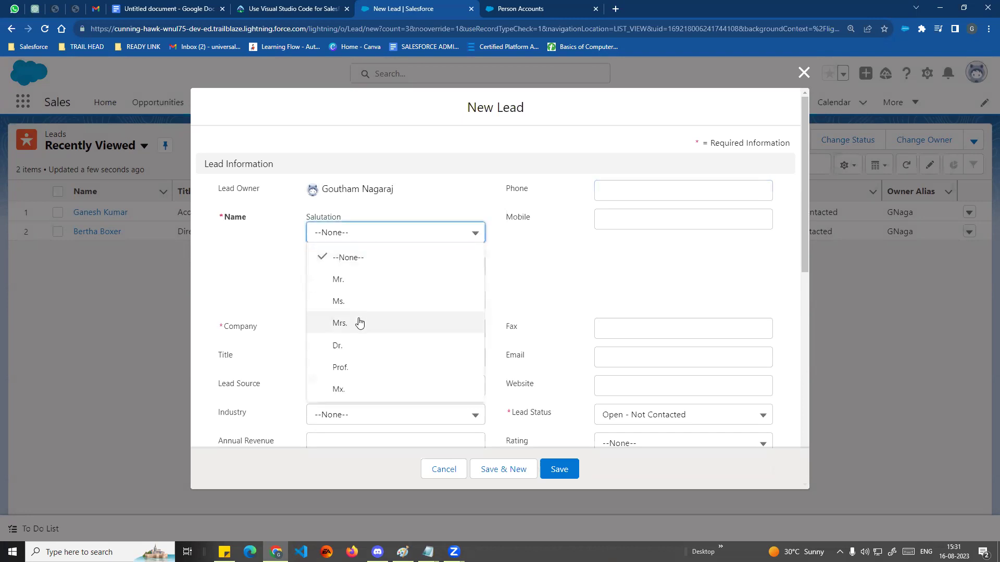
pyautogui.click(354, 281)
# Step: Fill the lead's first name from autofill and last name, then note the required Company error
pyautogui.click(342, 281)
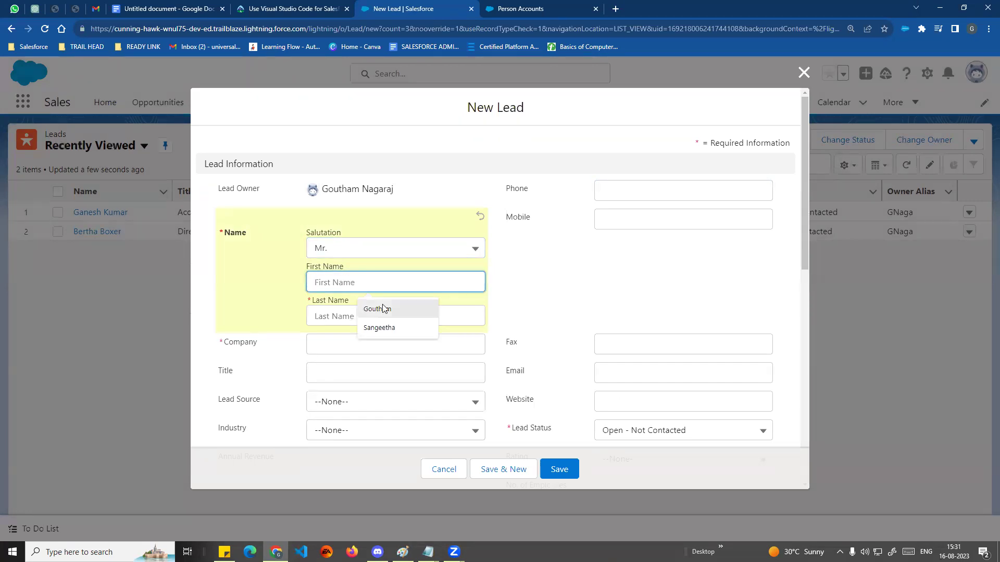
pyautogui.click(382, 328)
pyautogui.click(346, 318)
pyautogui.write('R')
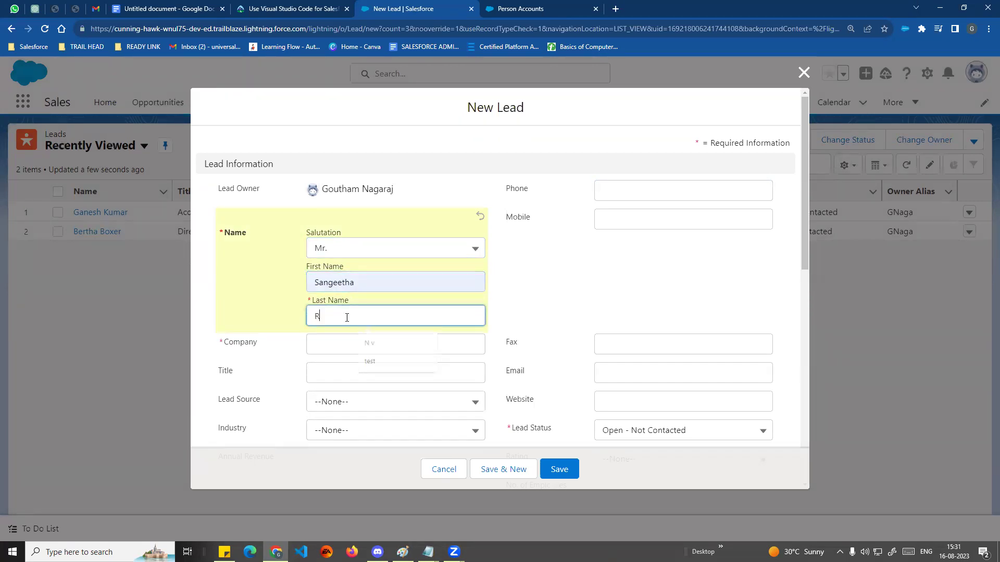
pyautogui.click(547, 320)
pyautogui.scroll(-2, 425, 335)
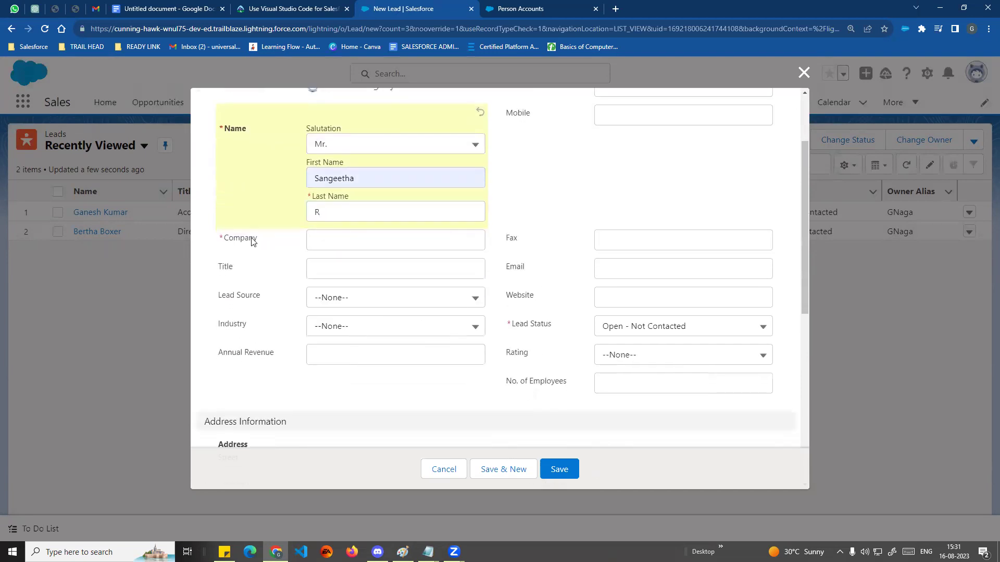
pyautogui.tripleClick(233, 243)
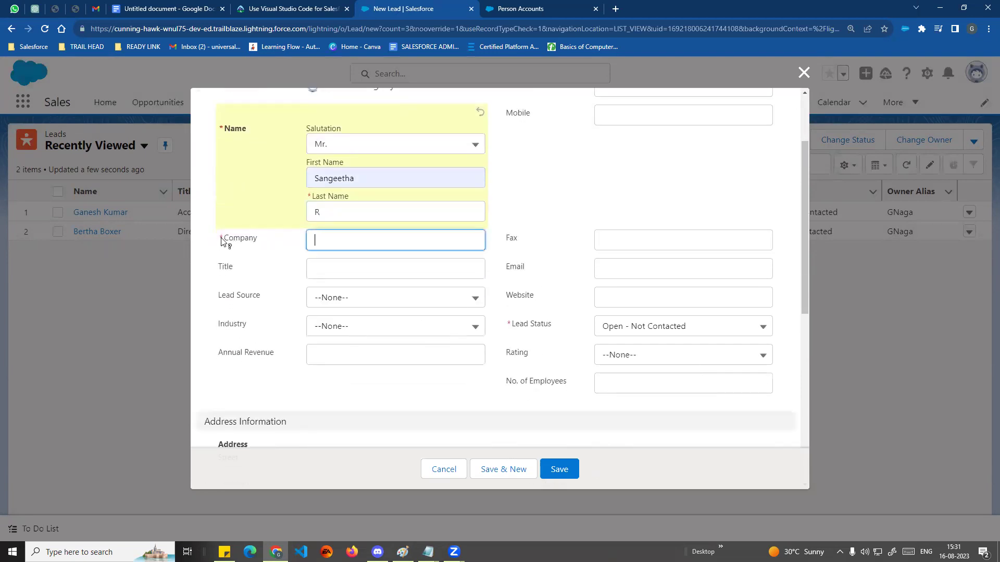
pyautogui.moveTo(307, 258); pyautogui.dragTo(391, 260)
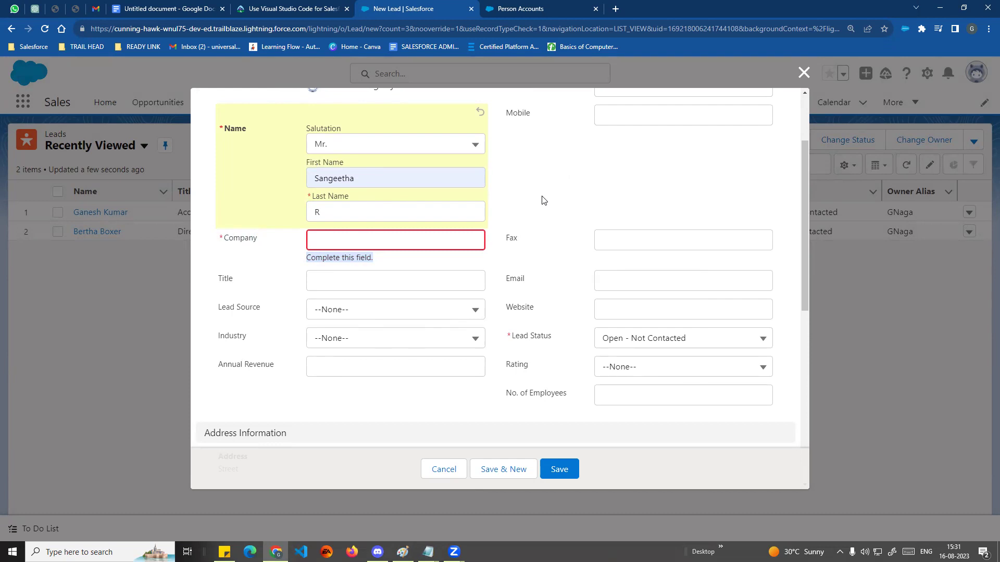
# Step: Put focus in the empty required Company field of the new lead
pyautogui.scroll(2, 542, 200)
pyautogui.scroll(-4, 449, 263)
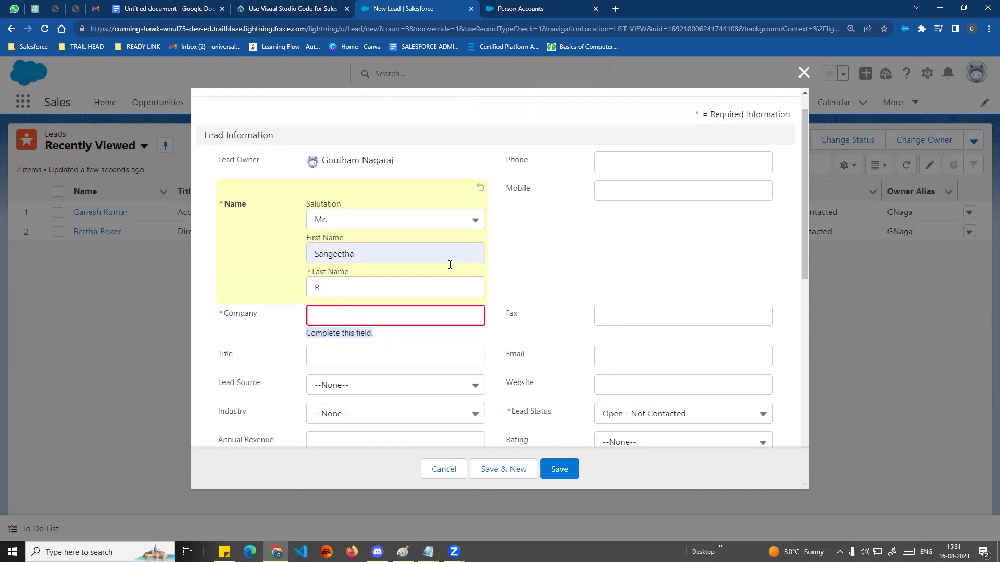
pyautogui.scroll(2, 270, 189)
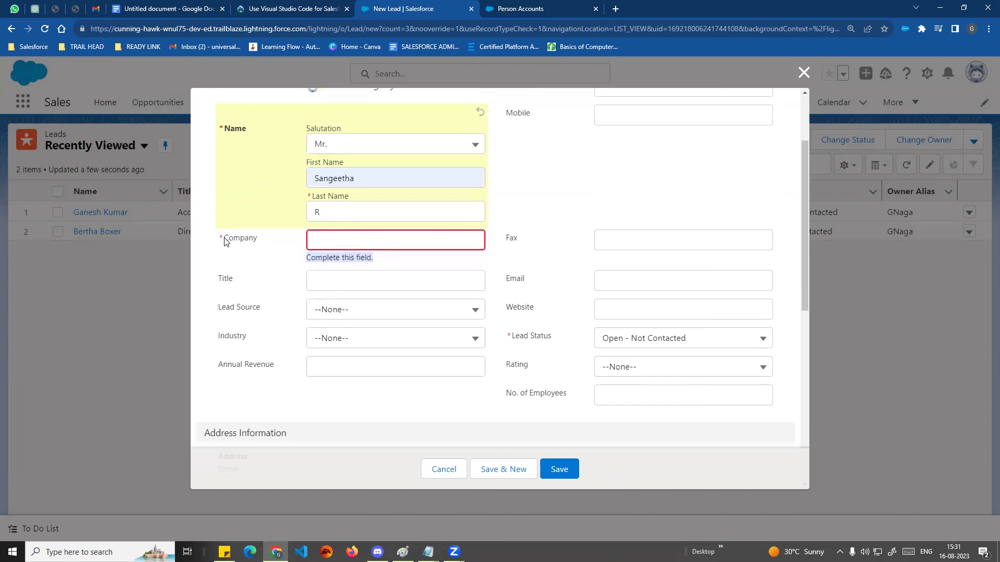
pyautogui.moveTo(225, 240); pyautogui.dragTo(295, 243)
pyautogui.click(294, 243)
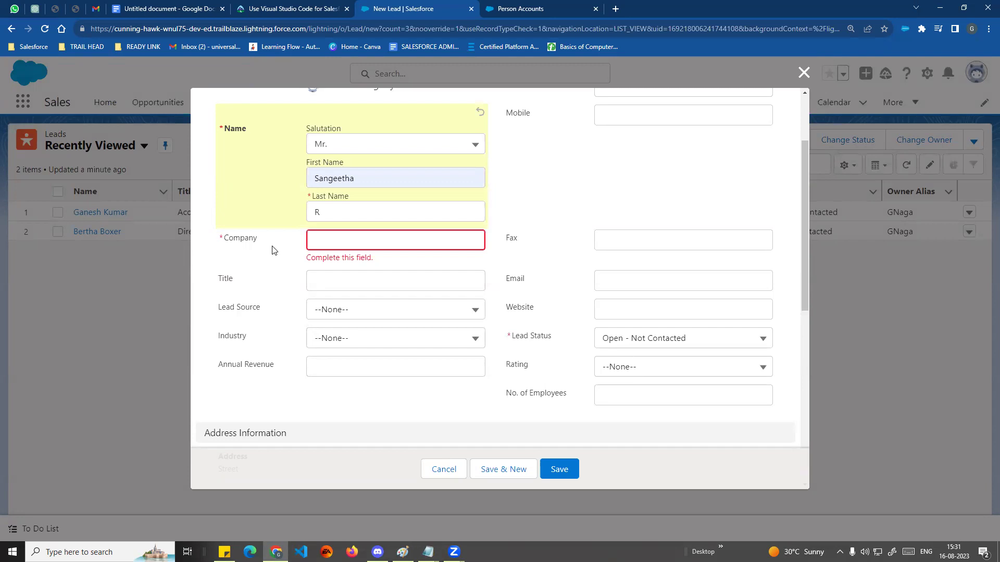
# Step: Highlight the New Lead form title while reviewing the form
pyautogui.scroll(2, 272, 250)
pyautogui.moveTo(463, 109); pyautogui.dragTo(597, 114)
pyautogui.click(597, 115)
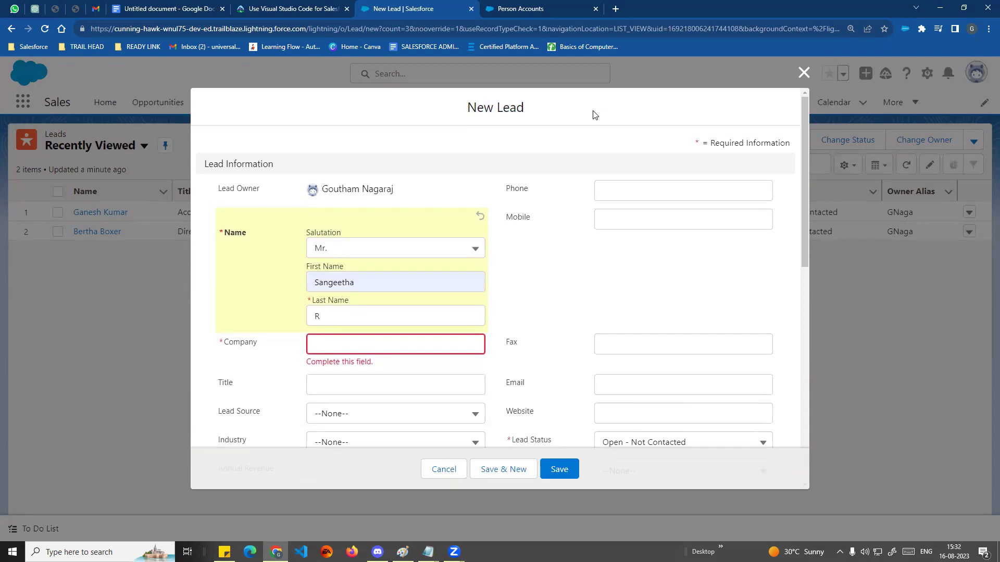
pyautogui.moveTo(468, 108); pyautogui.dragTo(569, 111)
pyautogui.scroll(-4, 301, 324)
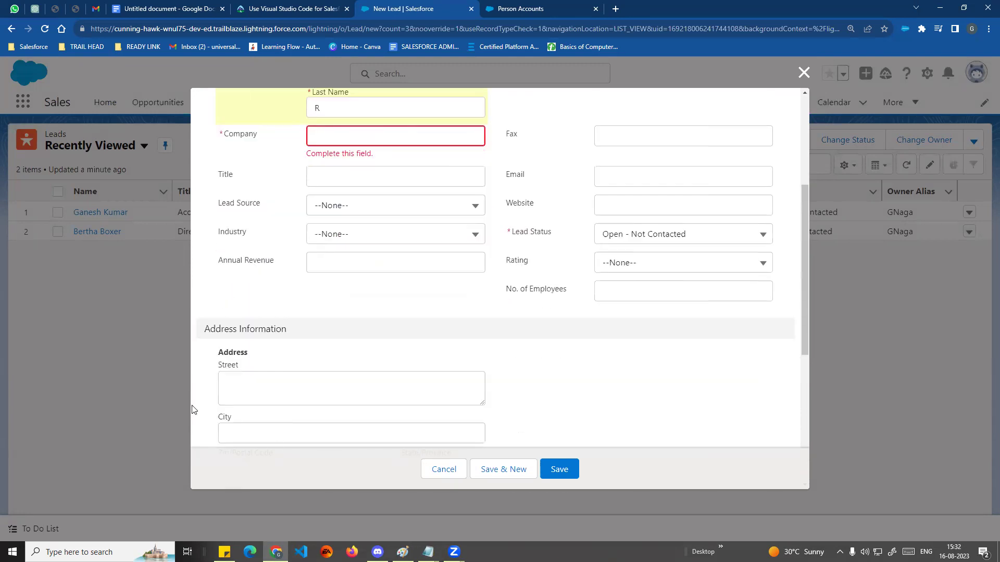
pyautogui.scroll(4, 379, 216)
pyautogui.click(534, 179)
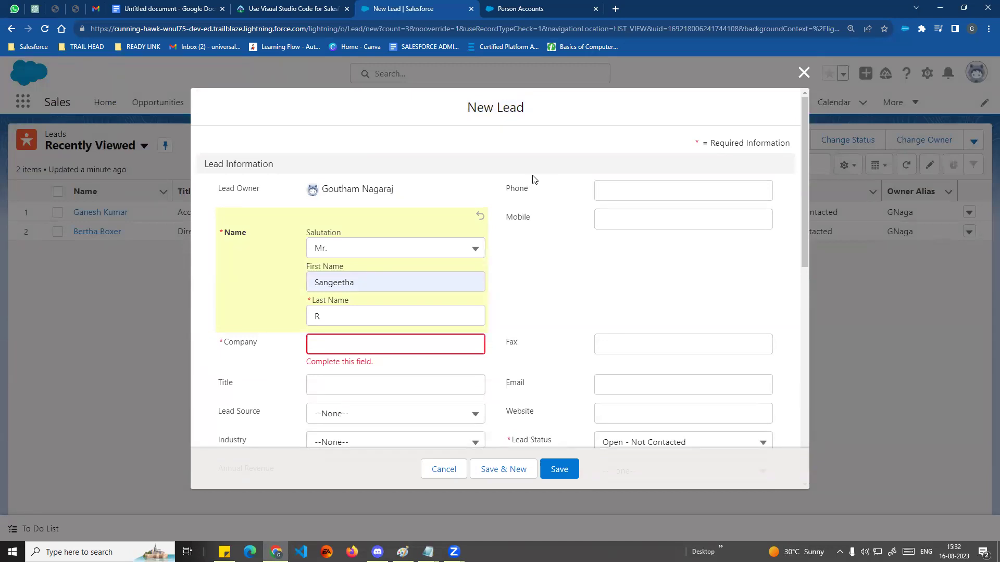
pyautogui.scroll(-4, 529, 196)
pyautogui.scroll(4, 373, 264)
# Step: Copy the lead's first name into Company and save the new lead
pyautogui.click(344, 346)
pyautogui.click(371, 284)
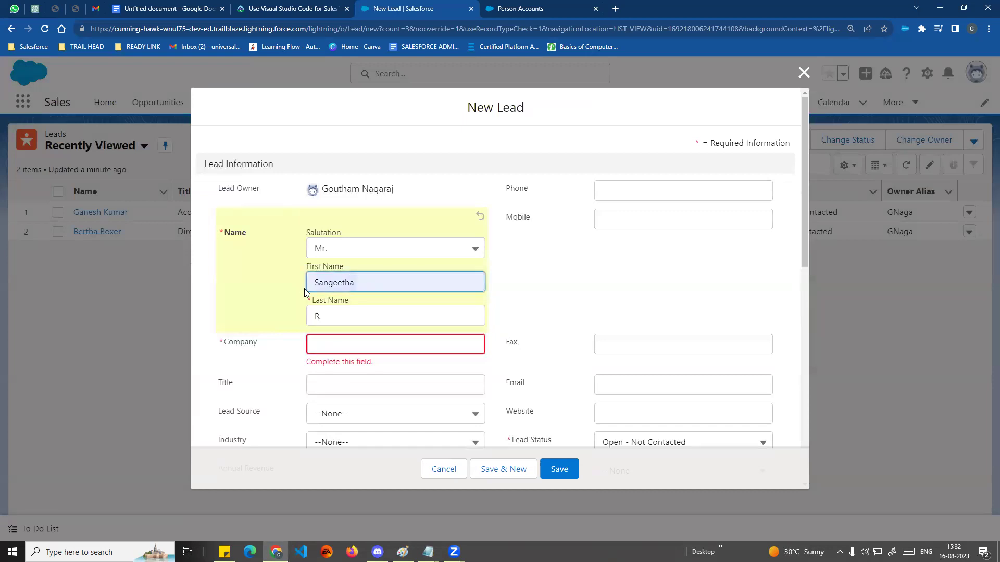
pyautogui.click(343, 341)
pyautogui.write('Sangeetha')
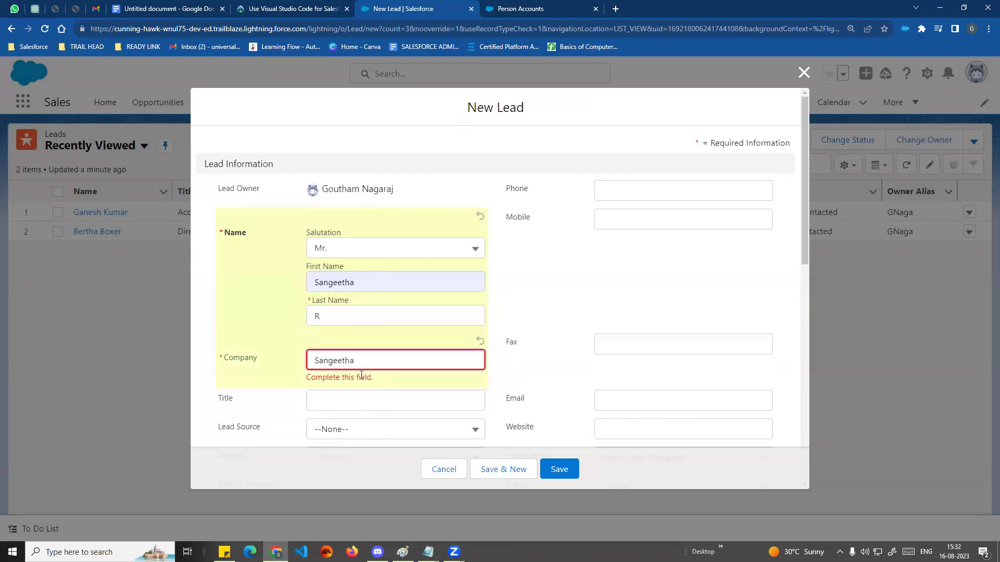
pyautogui.scroll(-10, 393, 312)
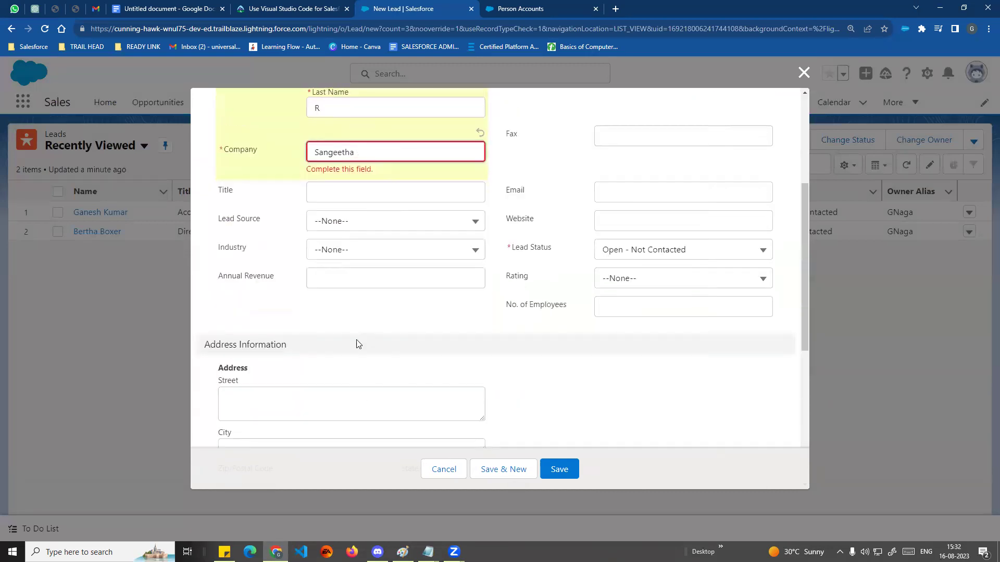
pyautogui.click(570, 470)
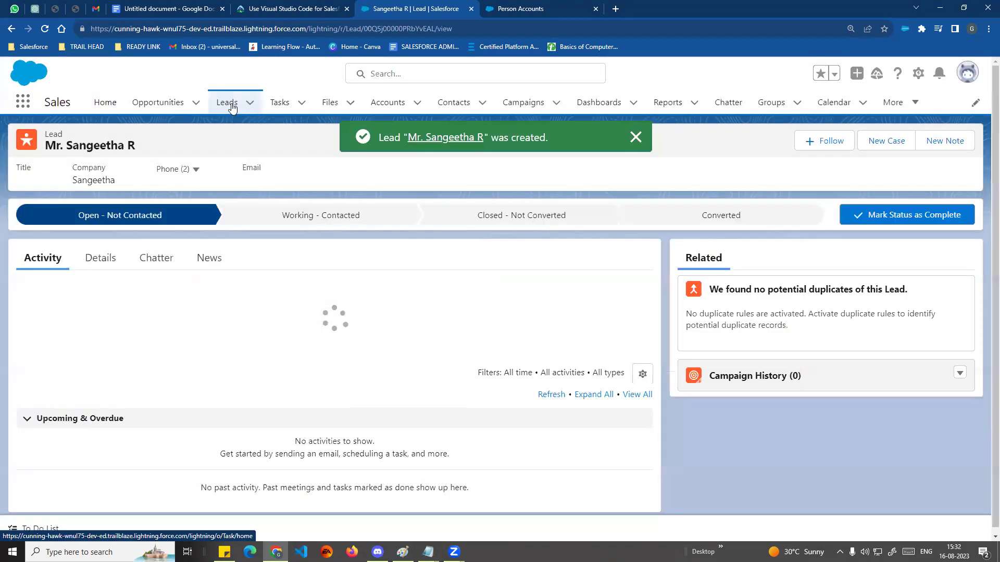
# Step: Return to the Recently Viewed leads list and open the ABC PVT limited lead
pyautogui.click(229, 104)
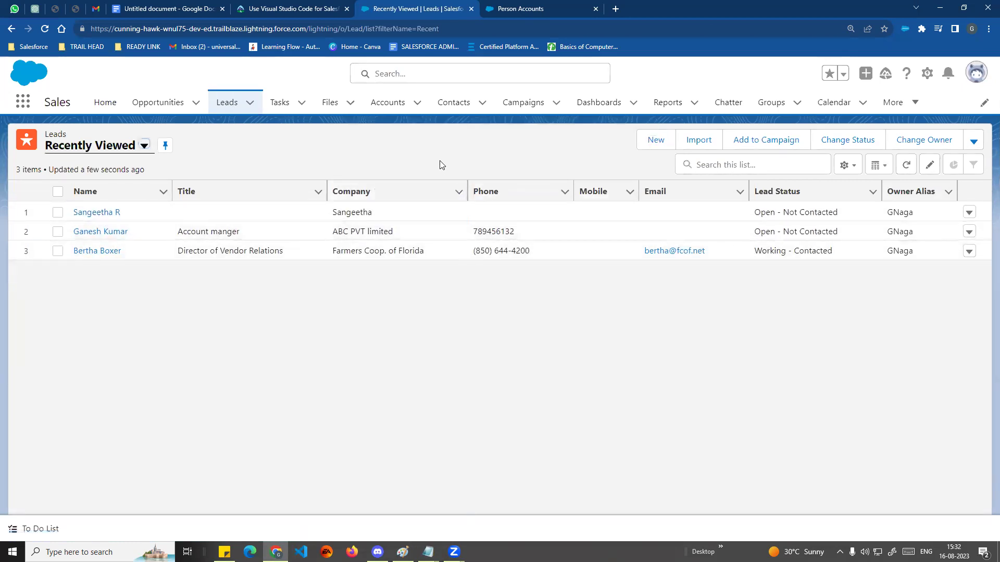
pyautogui.click(115, 232)
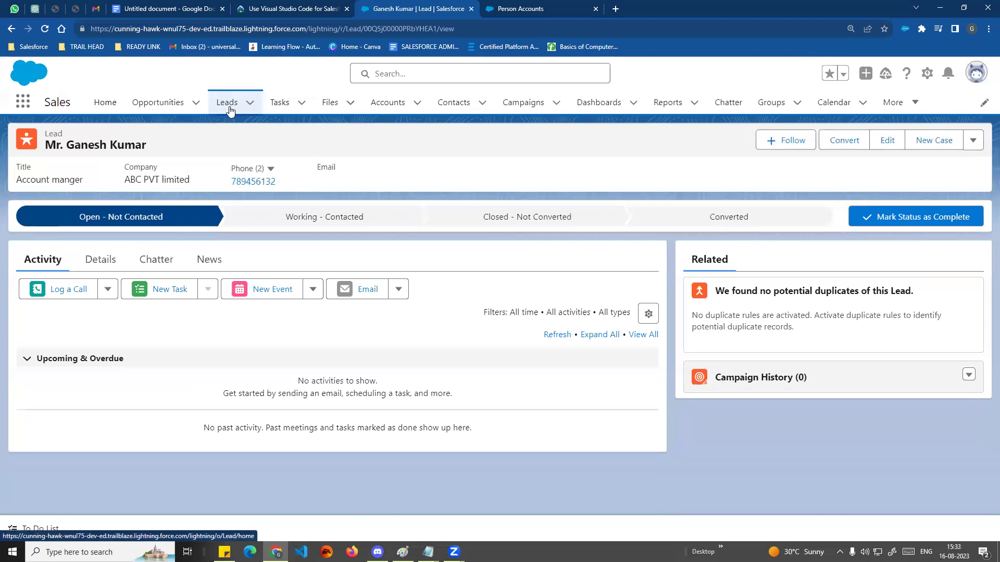
# Step: Open Setup in a new tab and reach Sharing Settings via Quick Find 'sharing'
pyautogui.click(927, 72)
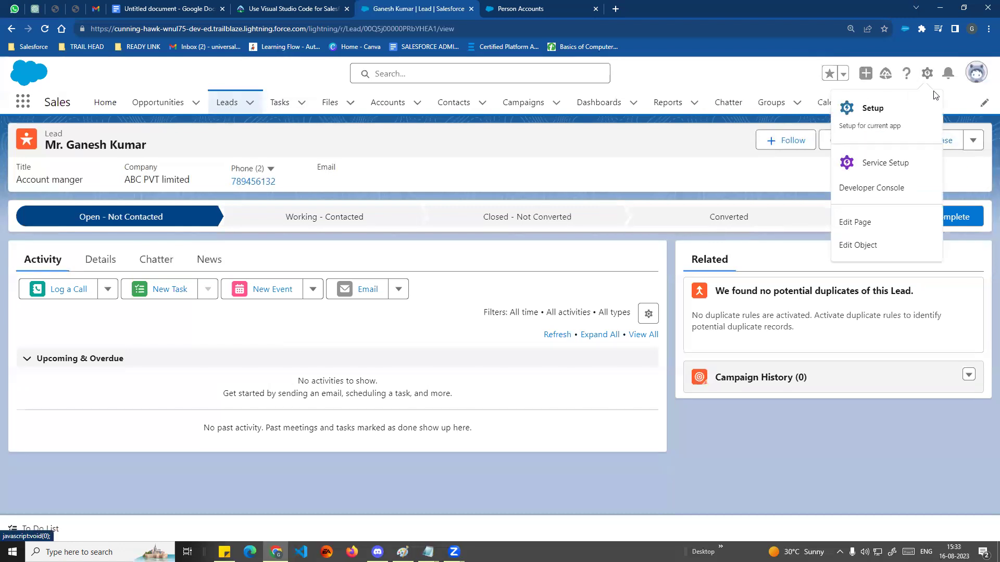
pyautogui.click(880, 116)
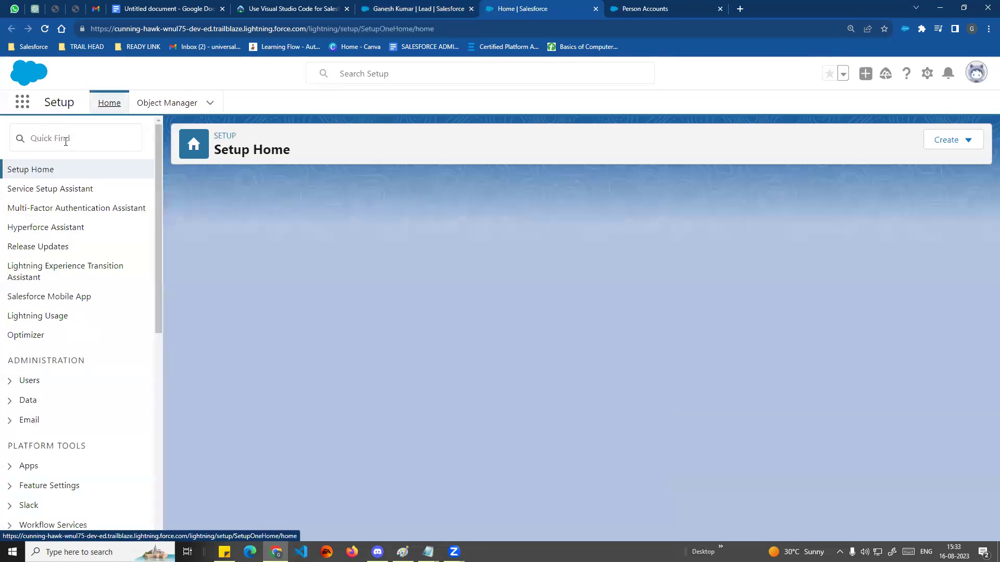
pyautogui.click(65, 139)
pyautogui.write('sharing')
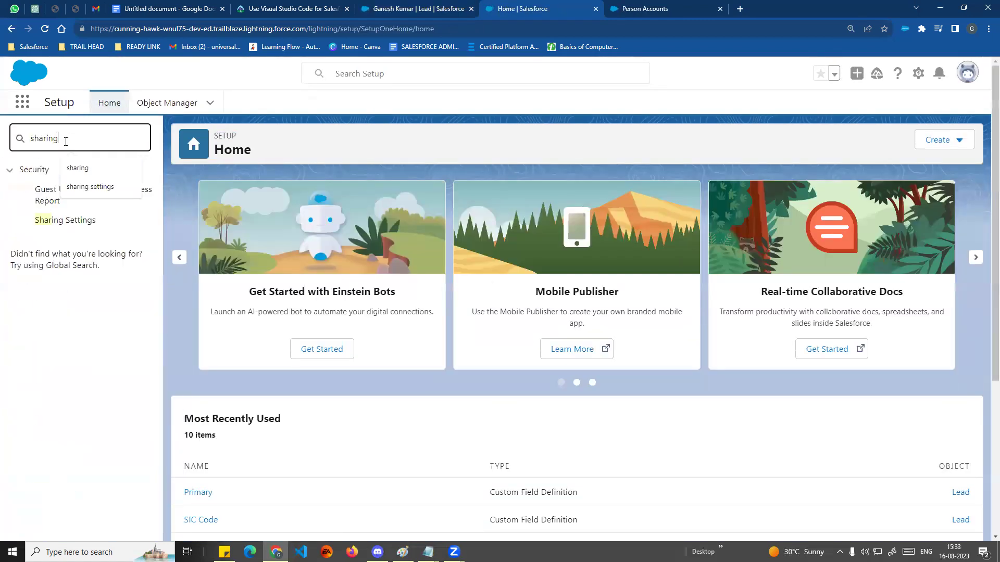
pyautogui.click(69, 229)
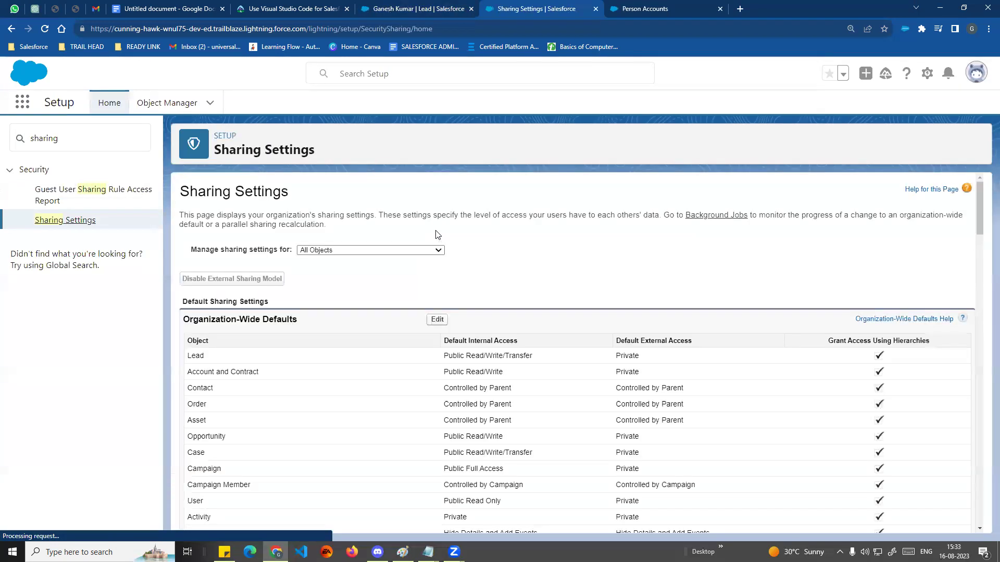
# Step: Check that Lead's default internal access is Public Read/Write/Transfer
pyautogui.scroll(-3, 197, 313)
pyautogui.doubleClick(188, 200)
pyautogui.scroll(1, 529, 255)
pyautogui.moveTo(444, 251); pyautogui.dragTo(545, 259)
pyautogui.click(532, 258)
pyautogui.moveTo(455, 252); pyautogui.dragTo(567, 259)
pyautogui.click(569, 214)
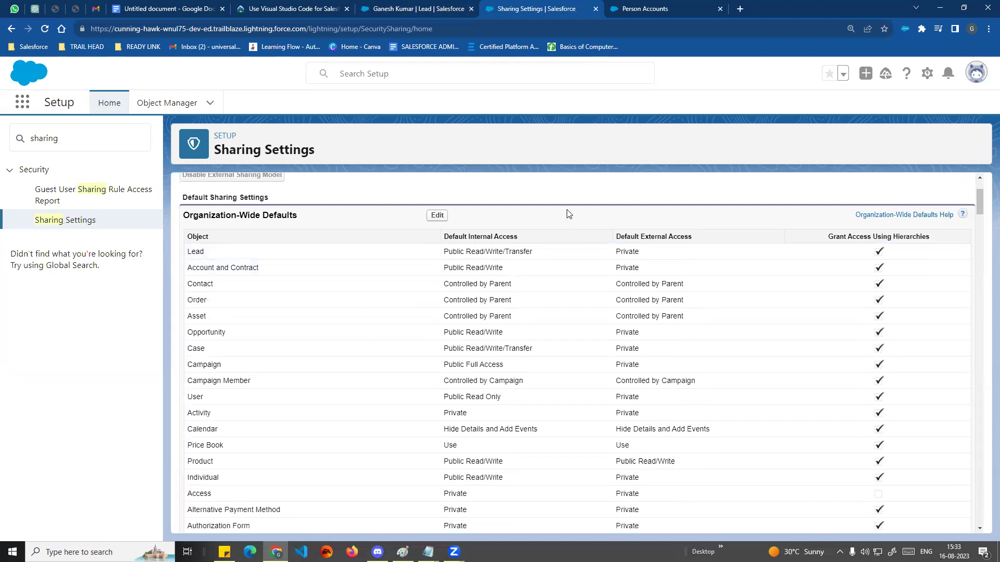
# Step: Confirm Lead's default external access is Private, then return to the lead tab
pyautogui.moveTo(620, 235); pyautogui.dragTo(710, 221)
pyautogui.doubleClick(628, 251)
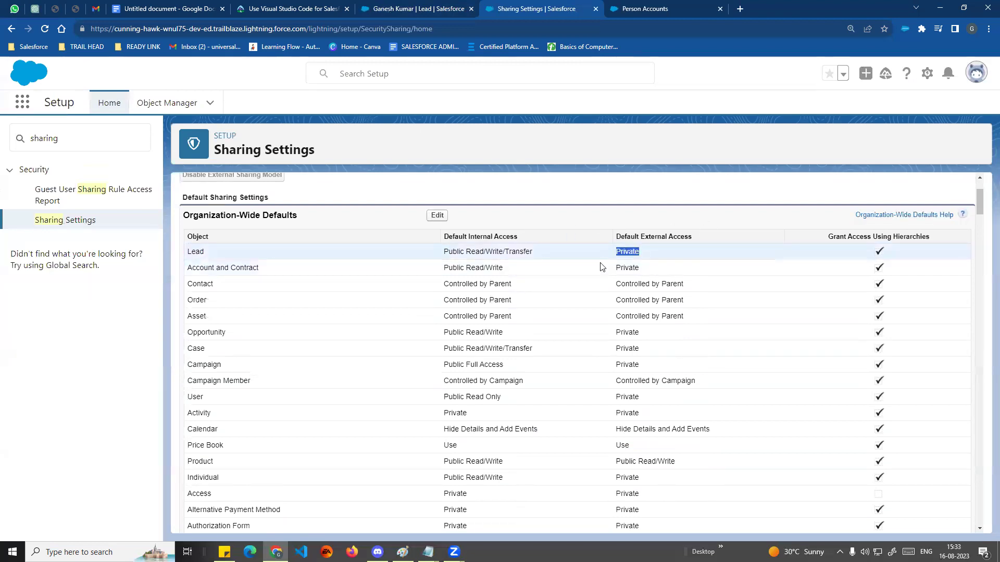
pyautogui.moveTo(445, 253); pyautogui.dragTo(571, 252)
pyautogui.click(530, 226)
pyautogui.moveTo(444, 253); pyautogui.dragTo(552, 254)
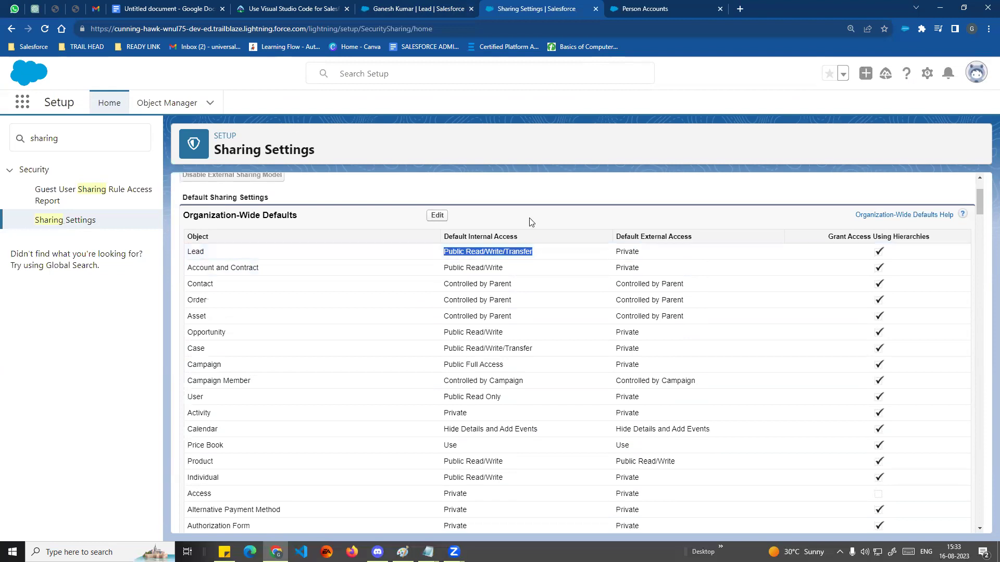
pyautogui.click(412, 9)
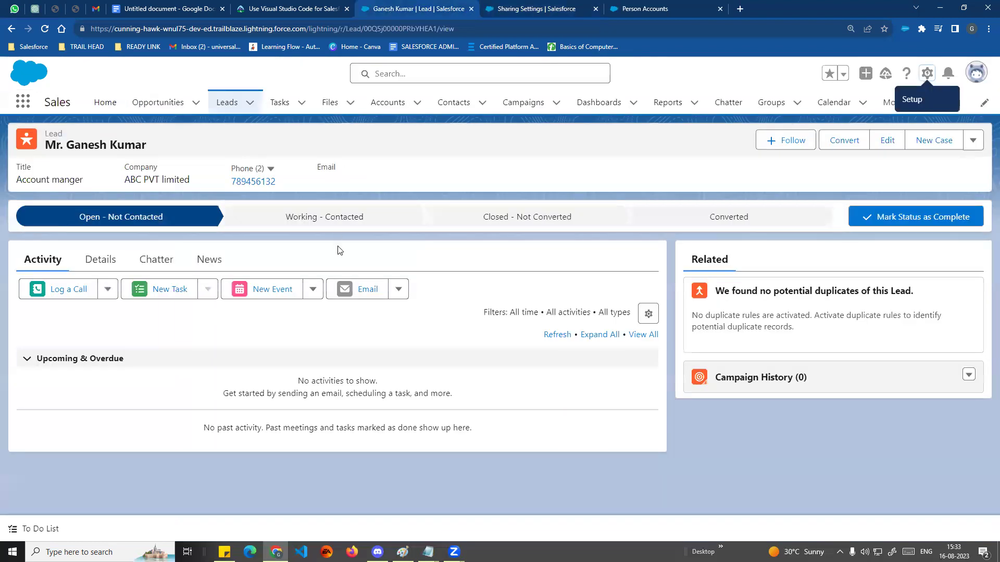